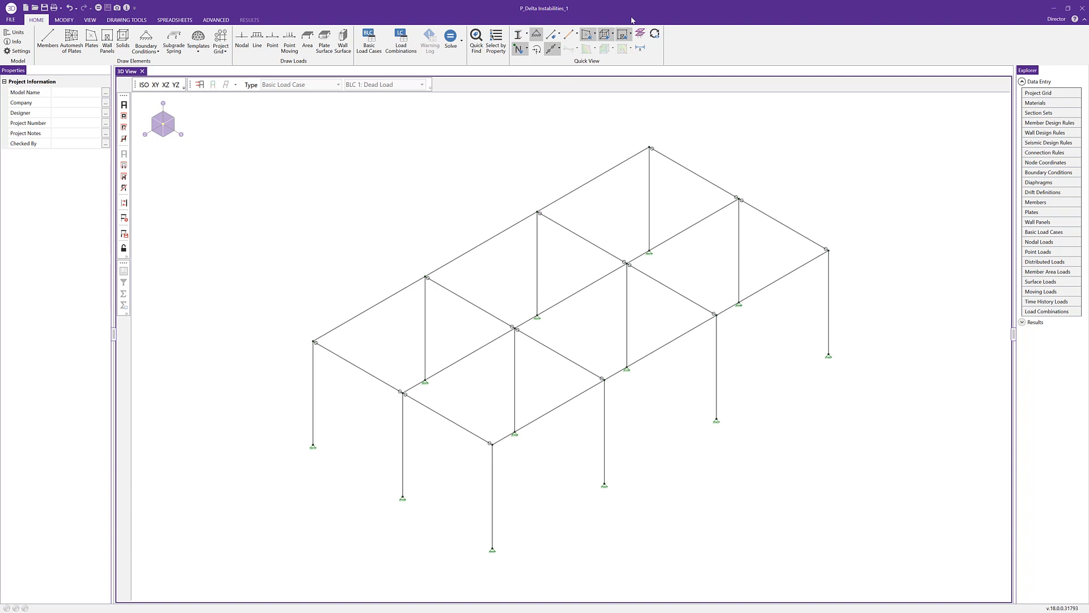
- Label every member with its section shape (e.g. W8X18) and bring up the Load Combinations spreadsheet
{"action": "left_click", "coordinate": [559, 35]}
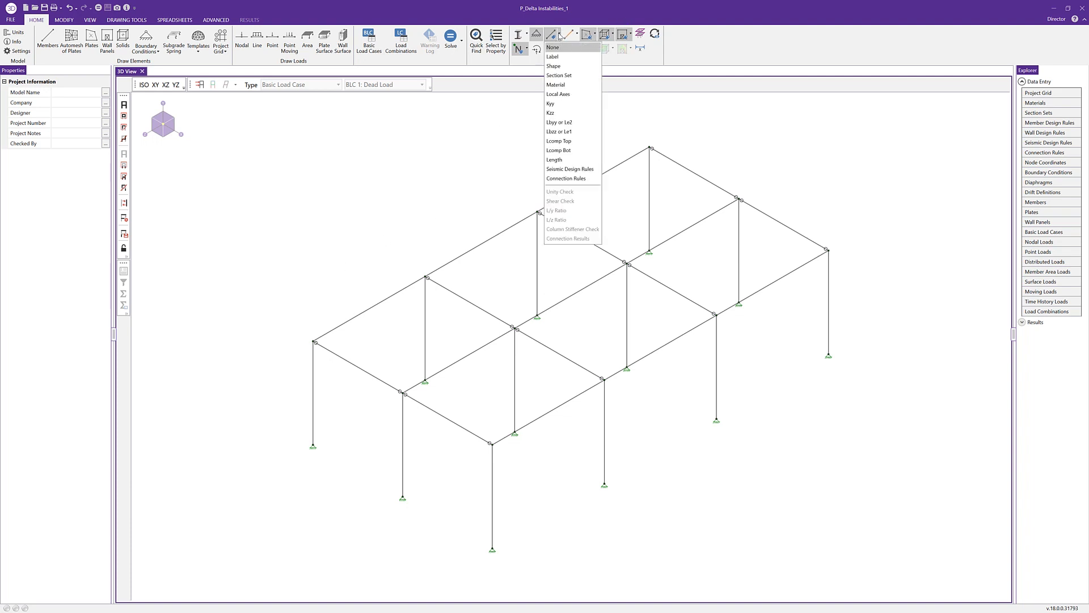
{"action": "left_click", "coordinate": [559, 67]}
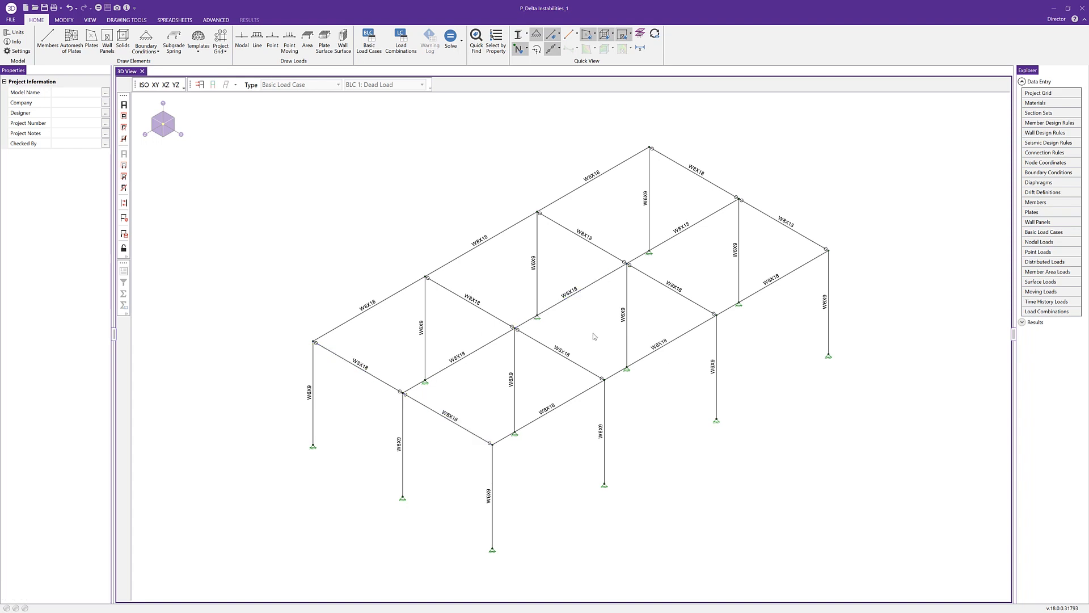
{"action": "left_click", "coordinate": [401, 43]}
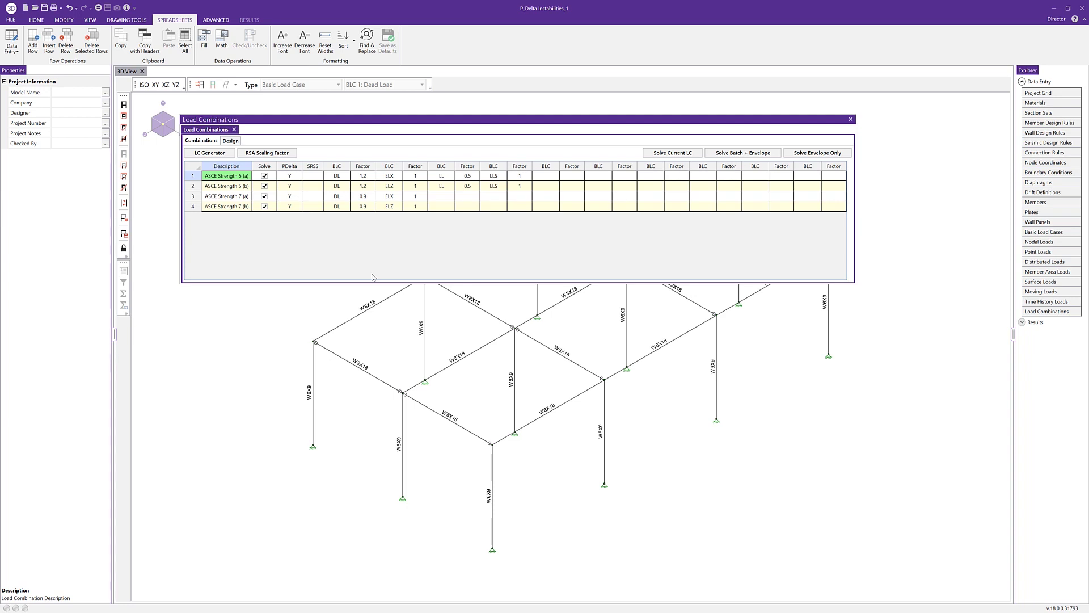
- Batch-solve all combinations with envelope and dismiss the N4 P-Delta divergence error for LC1
{"action": "left_click", "coordinate": [737, 153]}
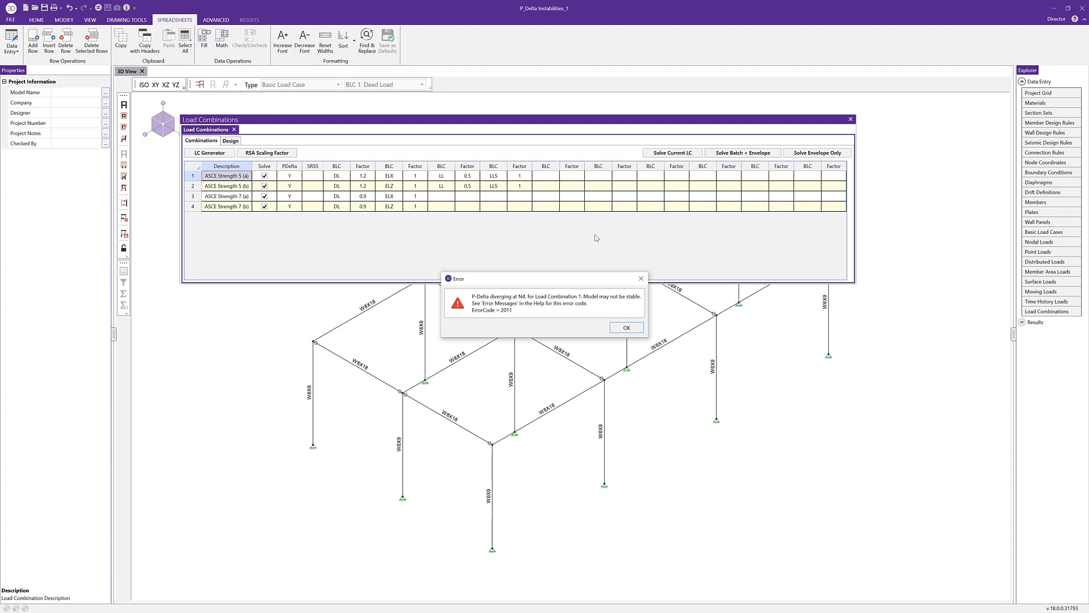
{"action": "left_click", "coordinate": [624, 328]}
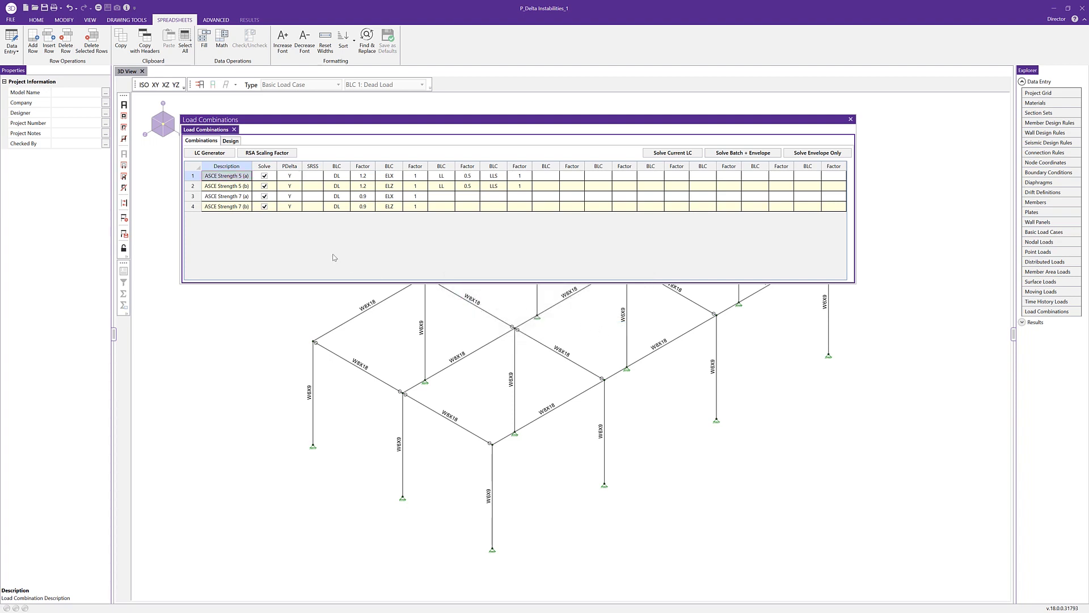
- Set ASCE Strength 5 (a) P-Delta to No and solve it alone, showing N14 LOCKED
{"action": "left_click", "coordinate": [293, 177]}
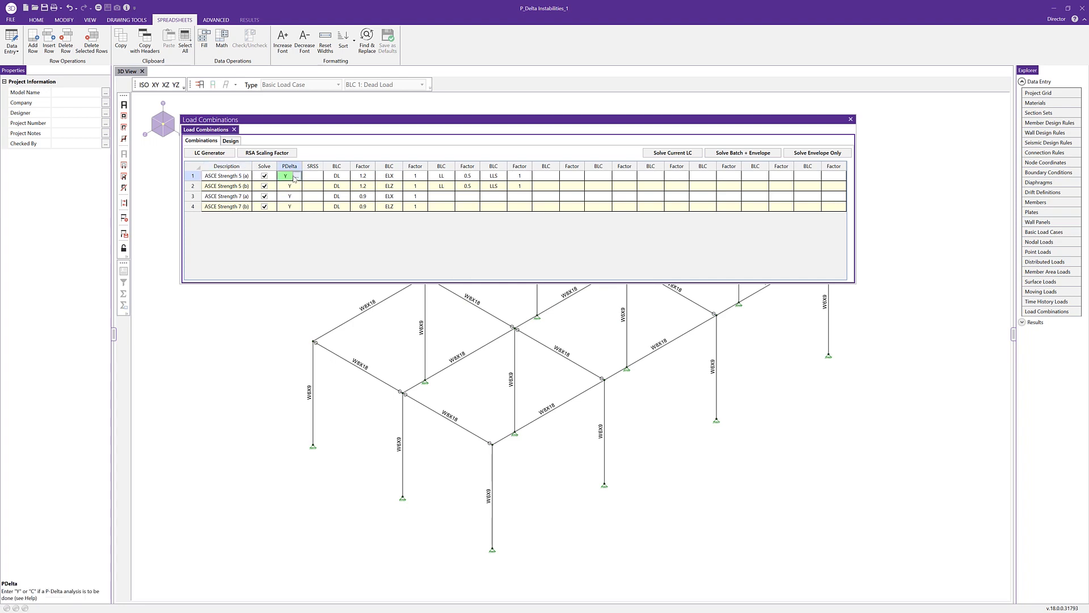
{"action": "left_click", "coordinate": [297, 176]}
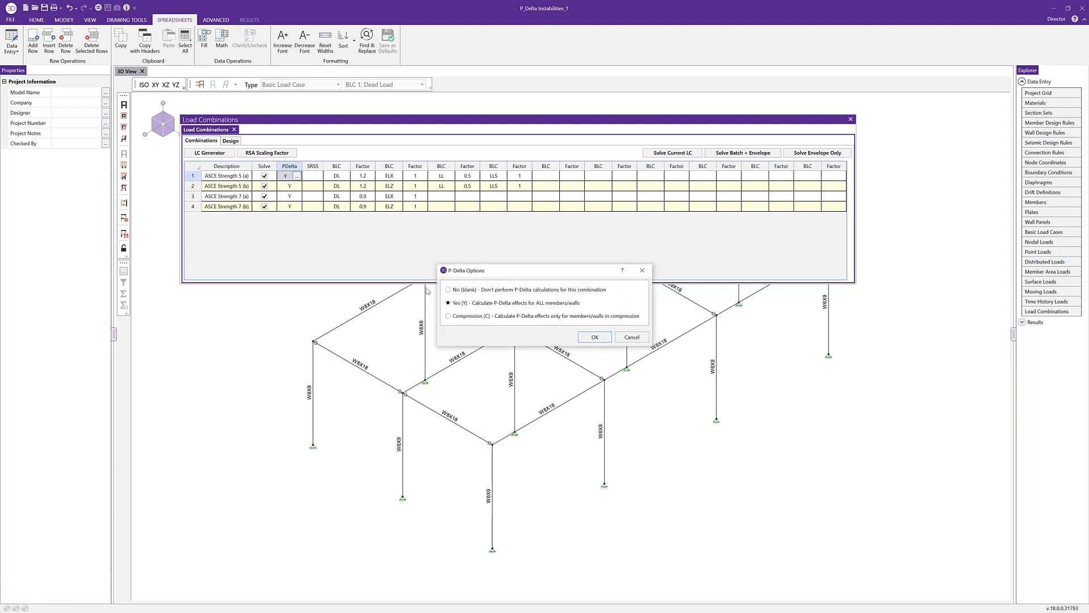
{"action": "left_click", "coordinate": [460, 291]}
{"action": "left_click", "coordinate": [595, 337]}
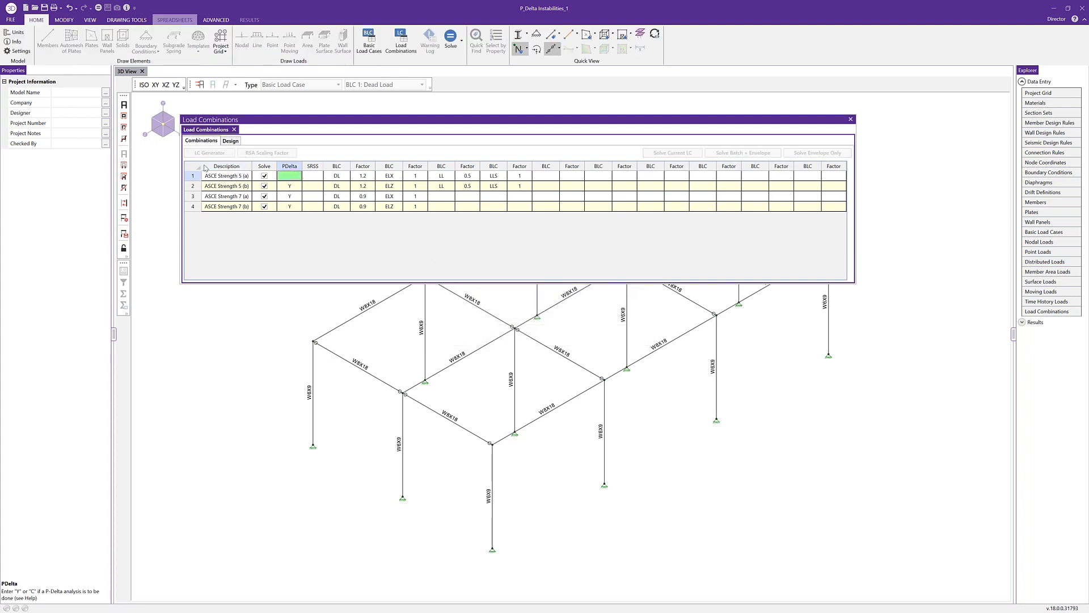
{"action": "left_click", "coordinate": [693, 155]}
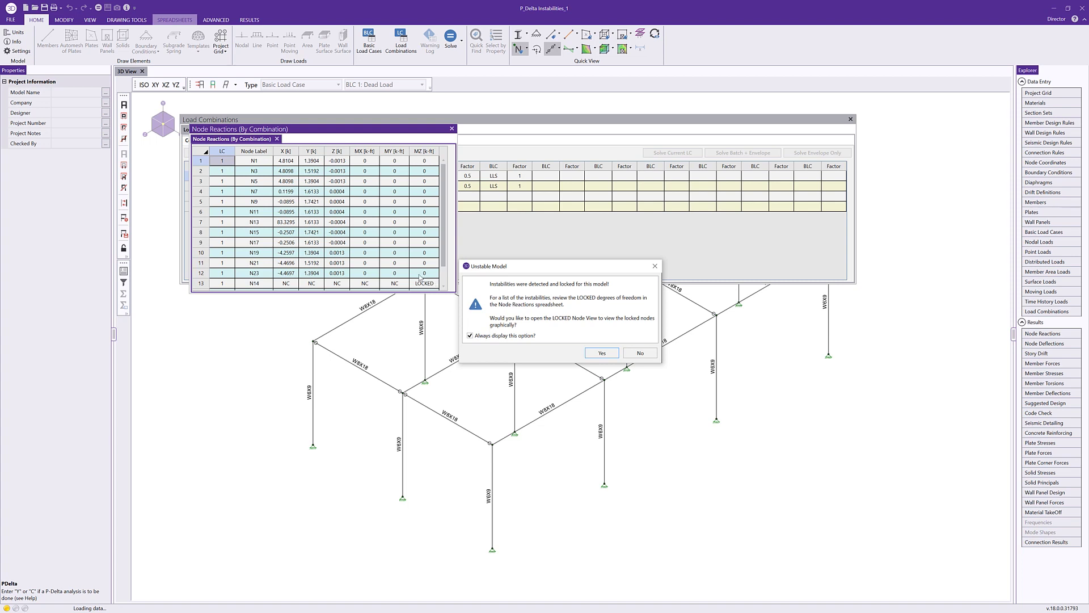
- Show the locked node graphically, then close the locked-node view, Node Reactions and Load Combinations windows
{"action": "left_click", "coordinate": [602, 353]}
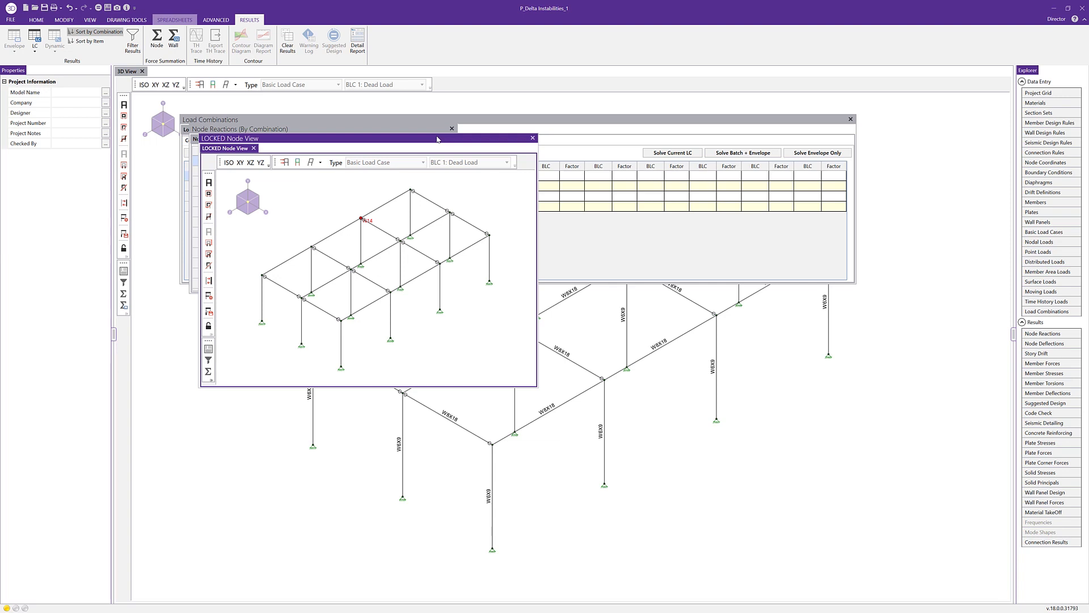
{"action": "left_click", "coordinate": [533, 137]}
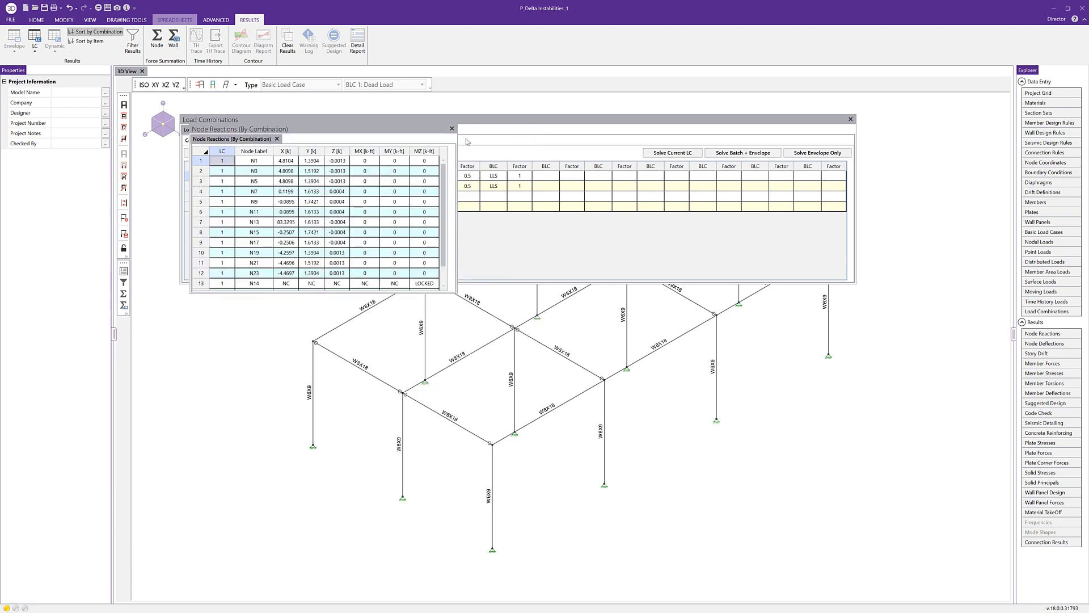
{"action": "left_click", "coordinate": [452, 129]}
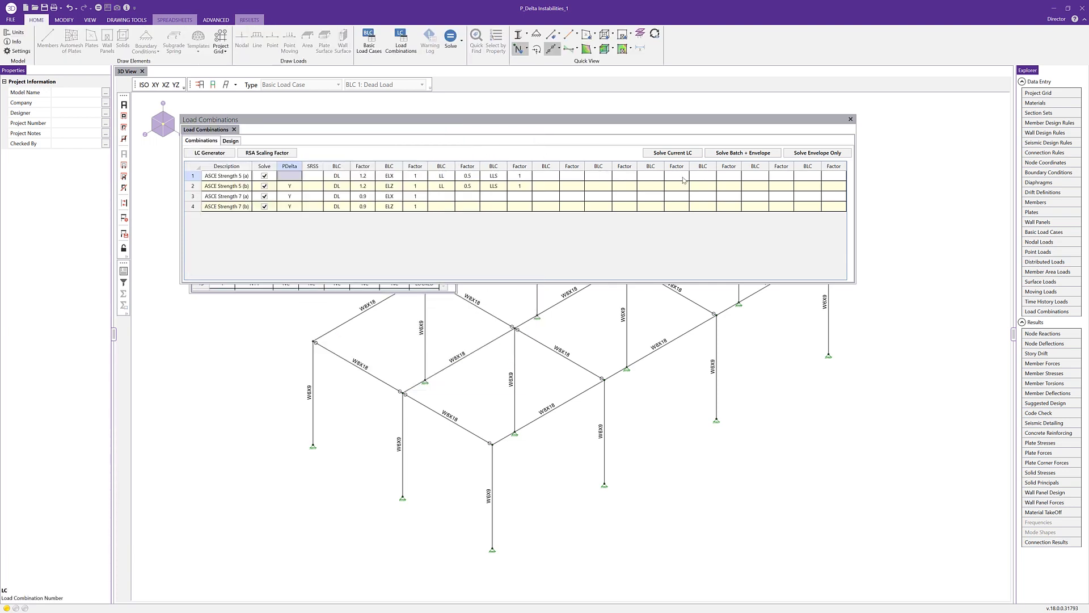
{"action": "left_click", "coordinate": [851, 120]}
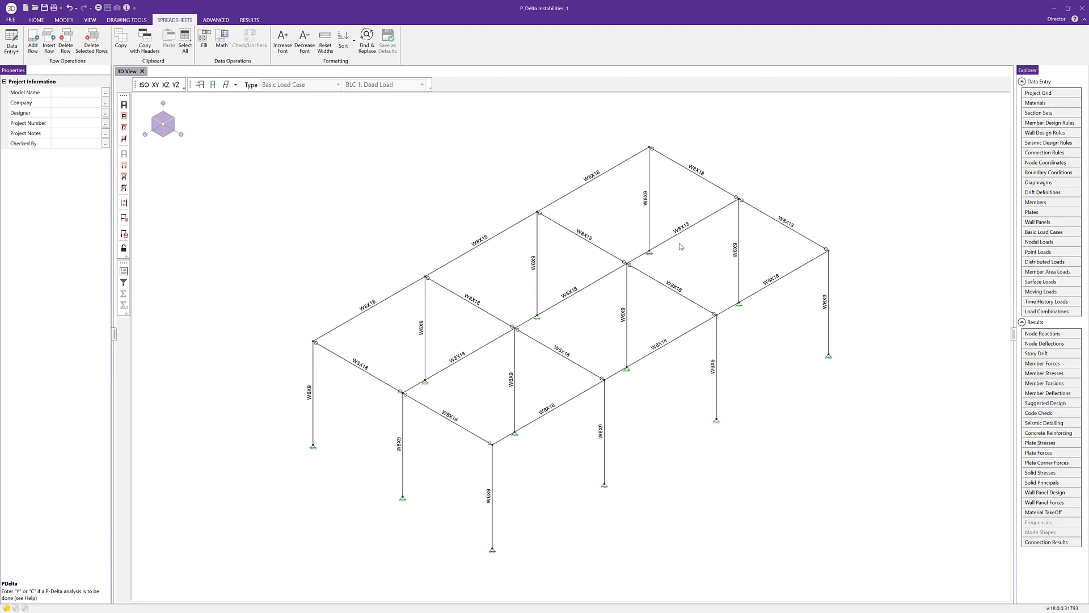
- Clear the previous solution results from the model
{"action": "left_click", "coordinate": [377, 214]}
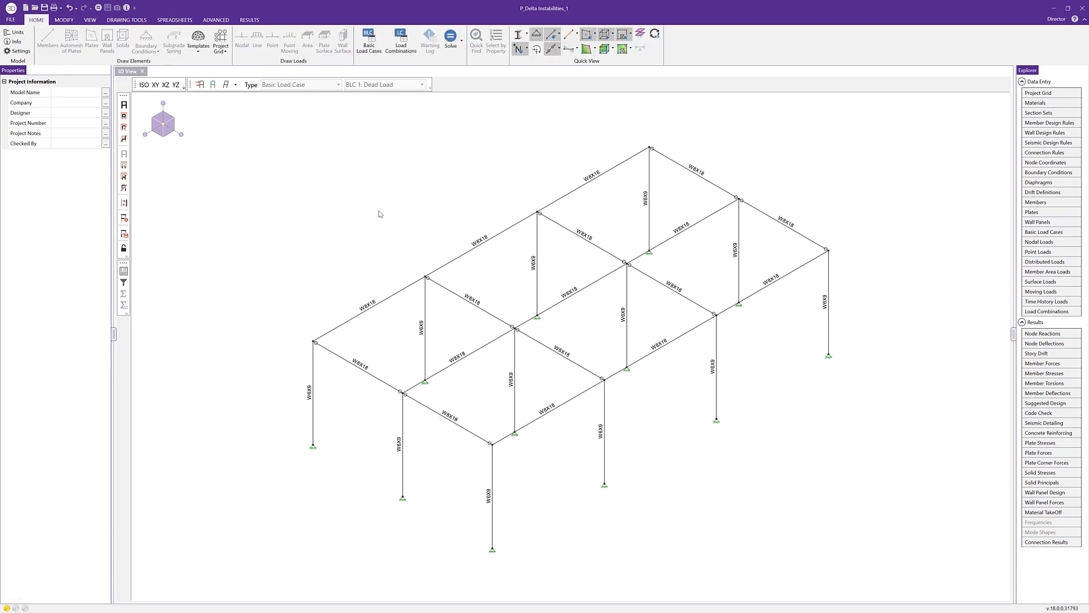
{"action": "left_click", "coordinate": [253, 21]}
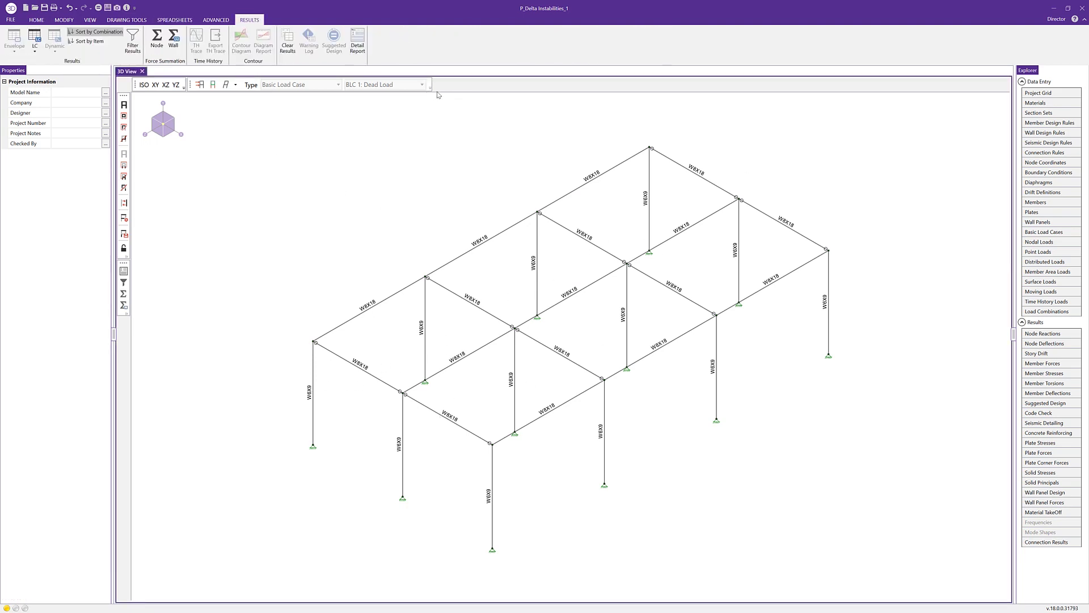
{"action": "left_click", "coordinate": [289, 46]}
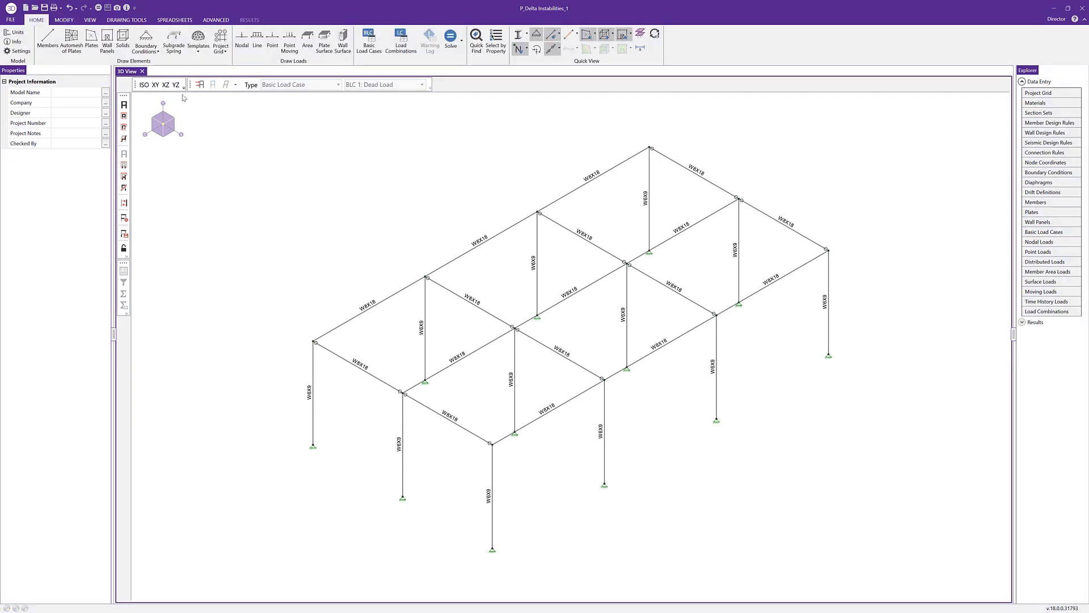
- In plan view, select the eight transverse W8X18 beams and set both end releases to Fully Fixed
{"action": "left_click", "coordinate": [166, 85]}
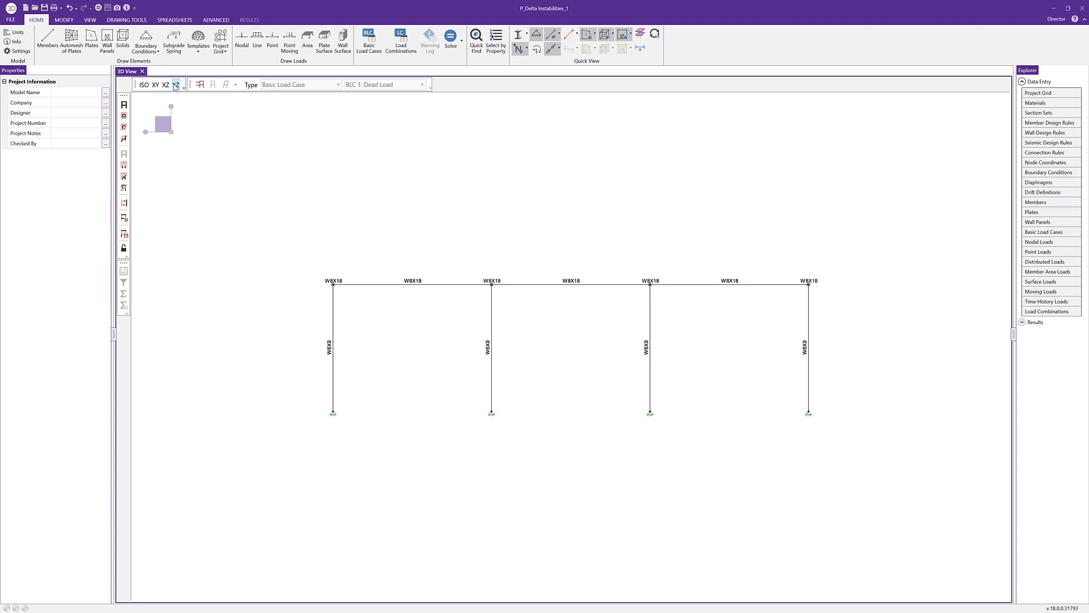
{"action": "left_click", "coordinate": [166, 85]}
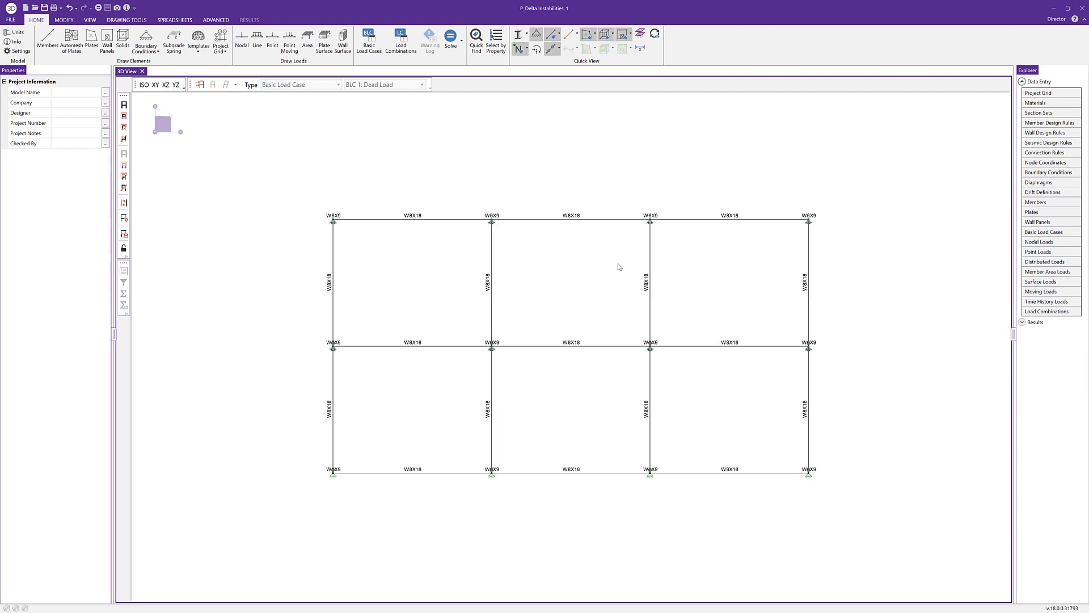
{"action": "left_click_drag", "start_coordinate": [852, 295], "coordinate": [272, 265]}
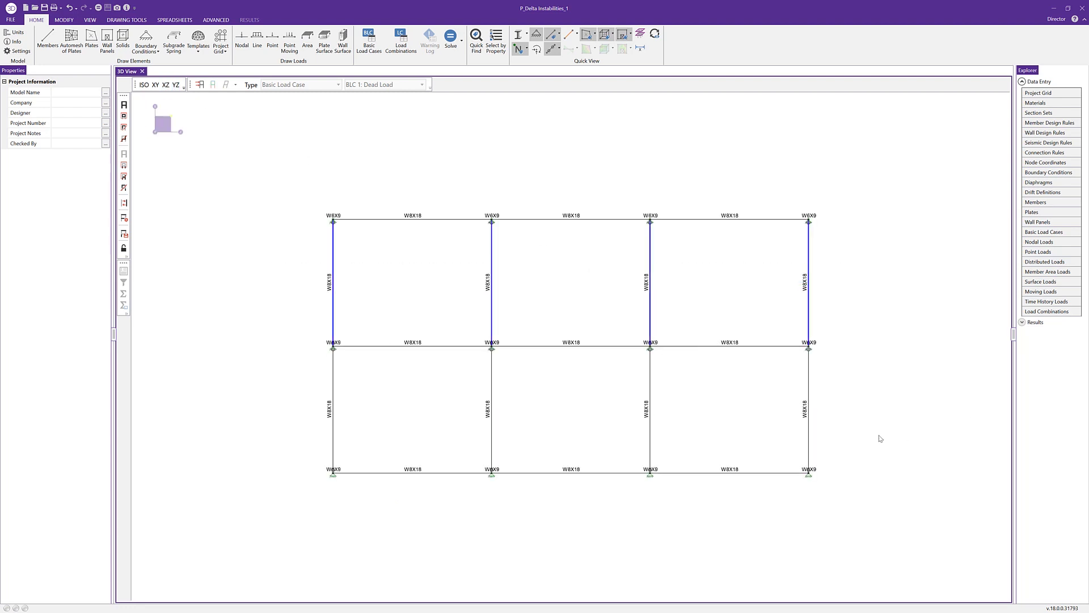
{"action": "left_click_drag", "start_coordinate": [506, 432], "coordinate": [302, 404]}
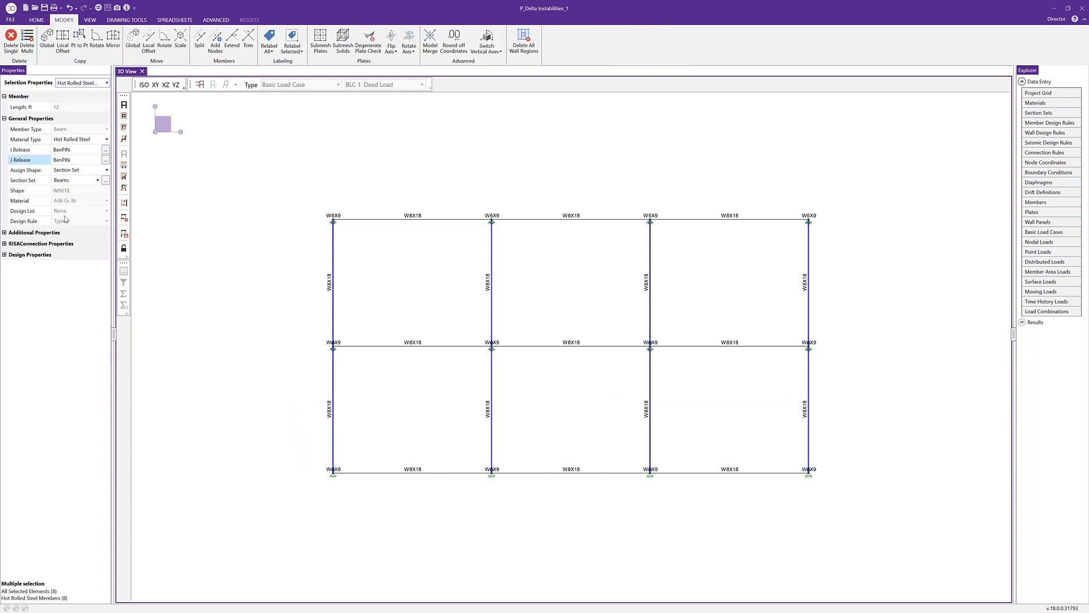
{"action": "left_click", "coordinate": [106, 150]}
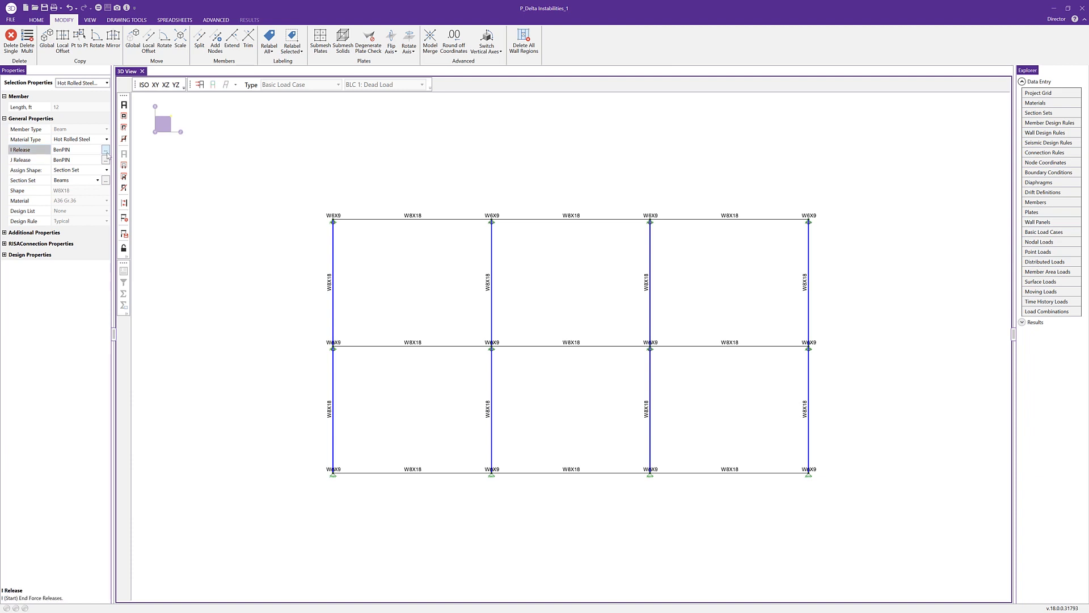
{"action": "left_click", "coordinate": [450, 232]}
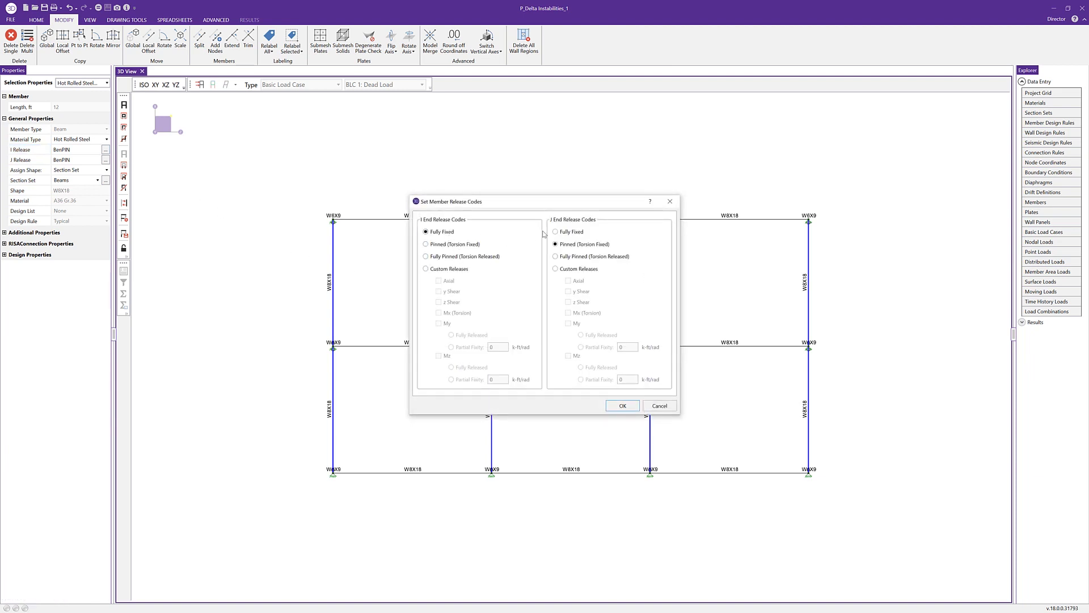
{"action": "left_click", "coordinate": [556, 232]}
{"action": "left_click", "coordinate": [629, 407]}
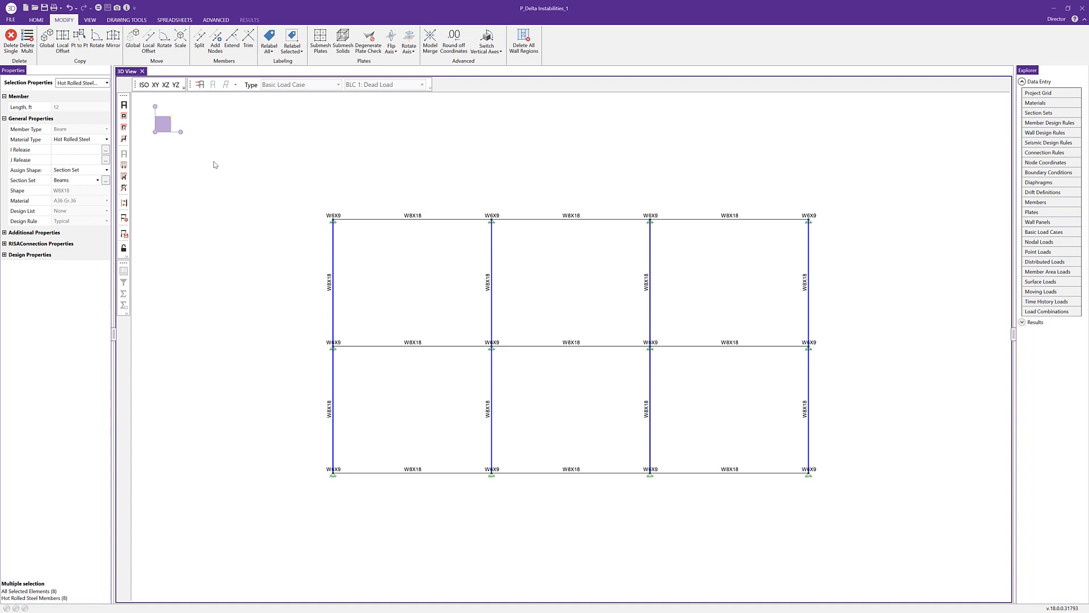
- Solve ASCE Strength 5 (a) alone, listing numeric reactions at all twelve support nodes
{"action": "left_click", "coordinate": [144, 85]}
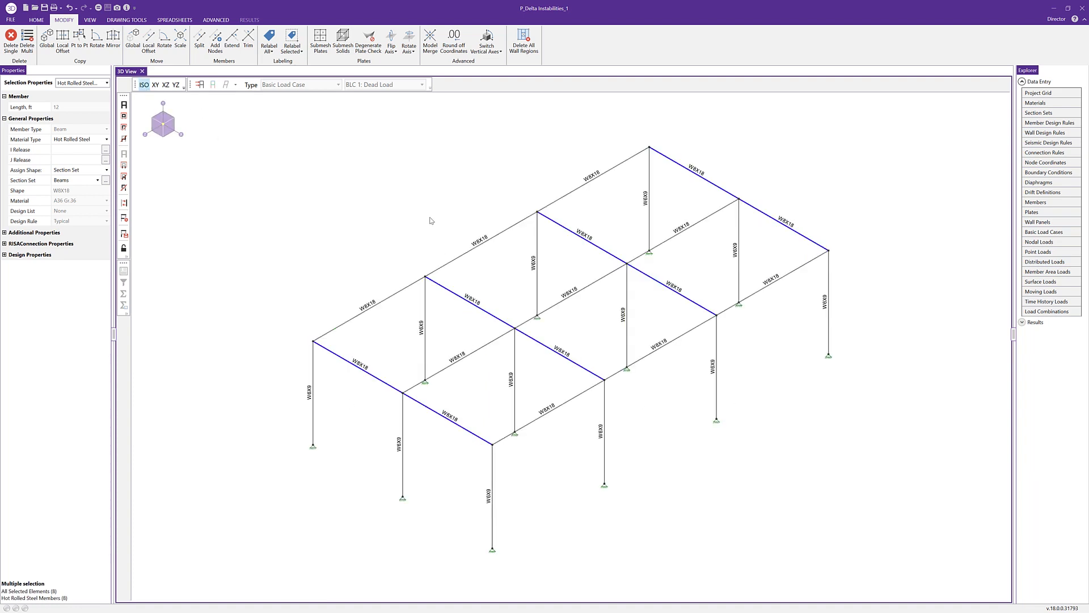
{"action": "left_click", "coordinate": [444, 251]}
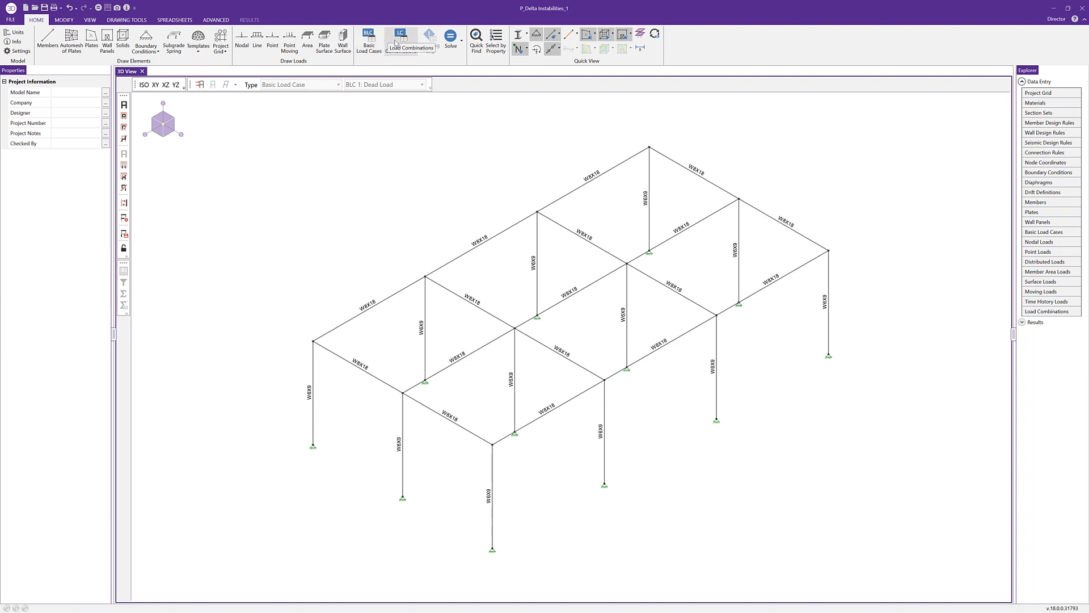
{"action": "left_click", "coordinate": [395, 43]}
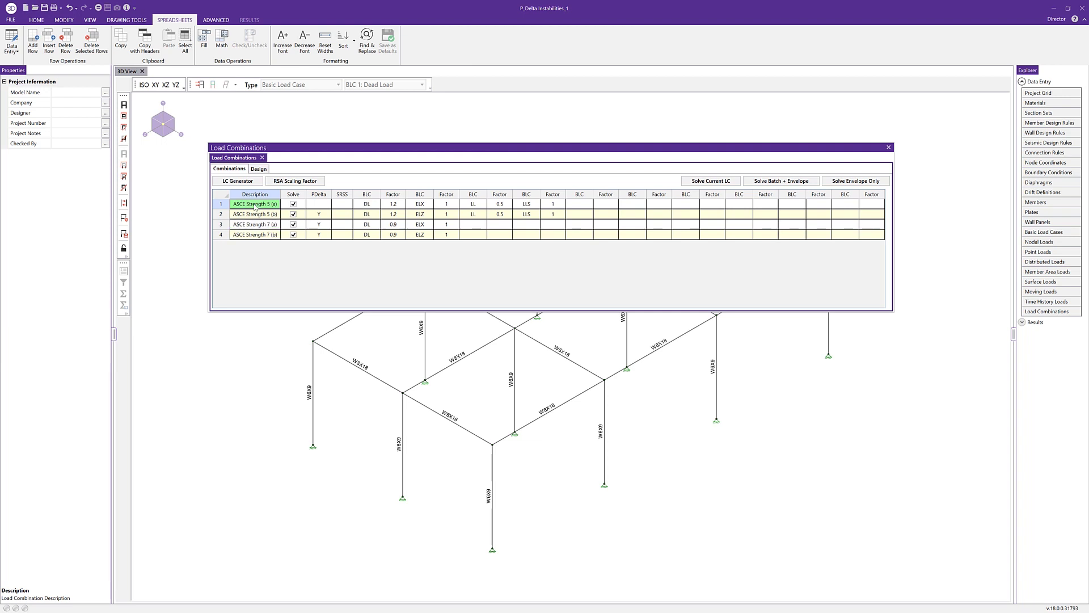
{"action": "left_click", "coordinate": [235, 206]}
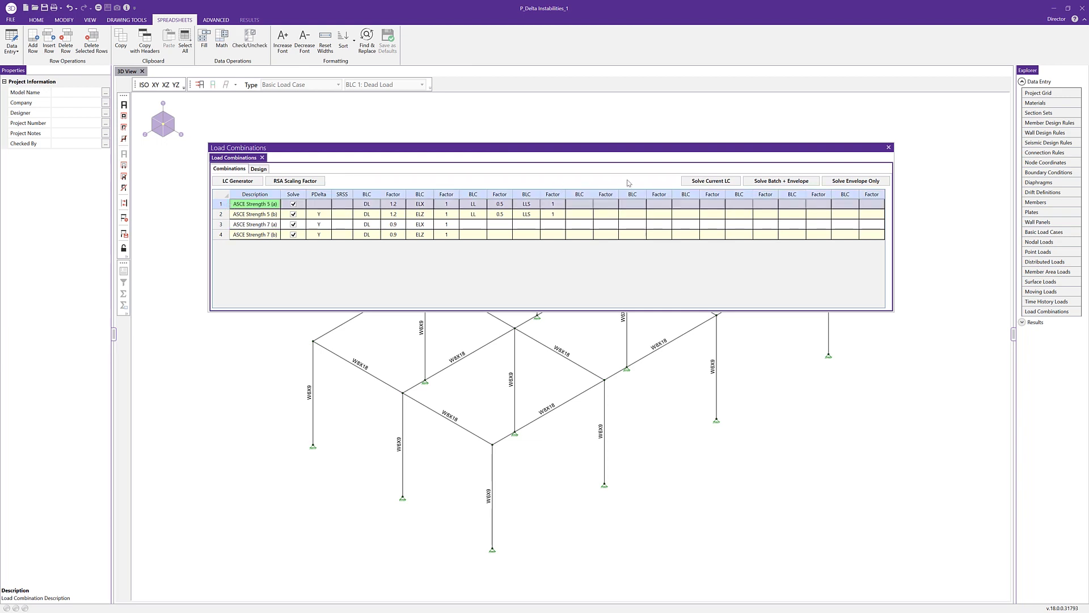
{"action": "left_click", "coordinate": [706, 183]}
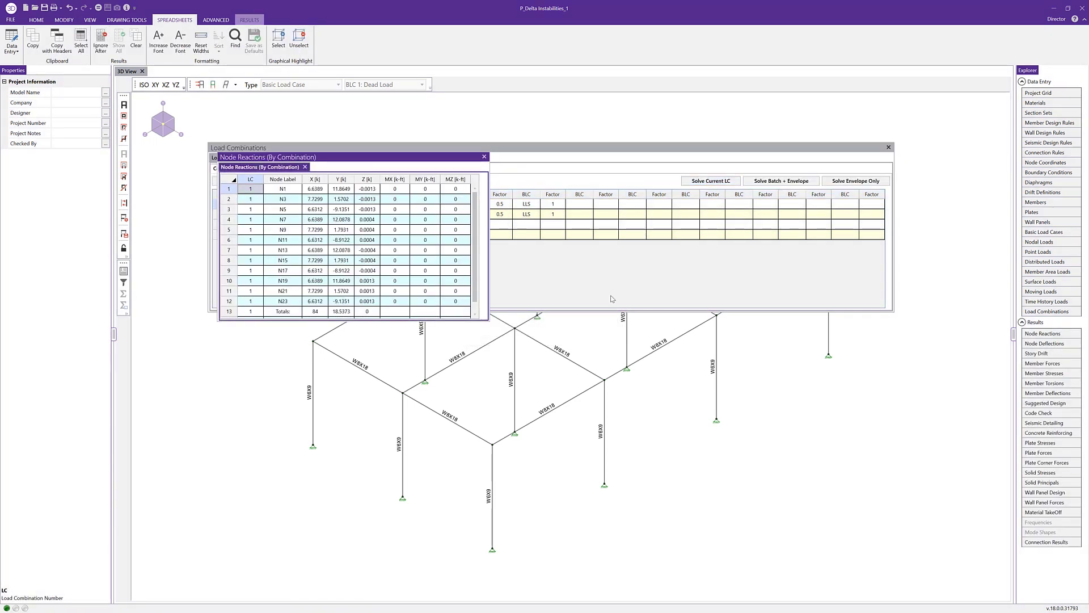
- Set ASCE Strength 5 (a) P-Delta to Yes, then batch-solve all combinations with envelope
{"action": "left_click", "coordinate": [484, 158]}
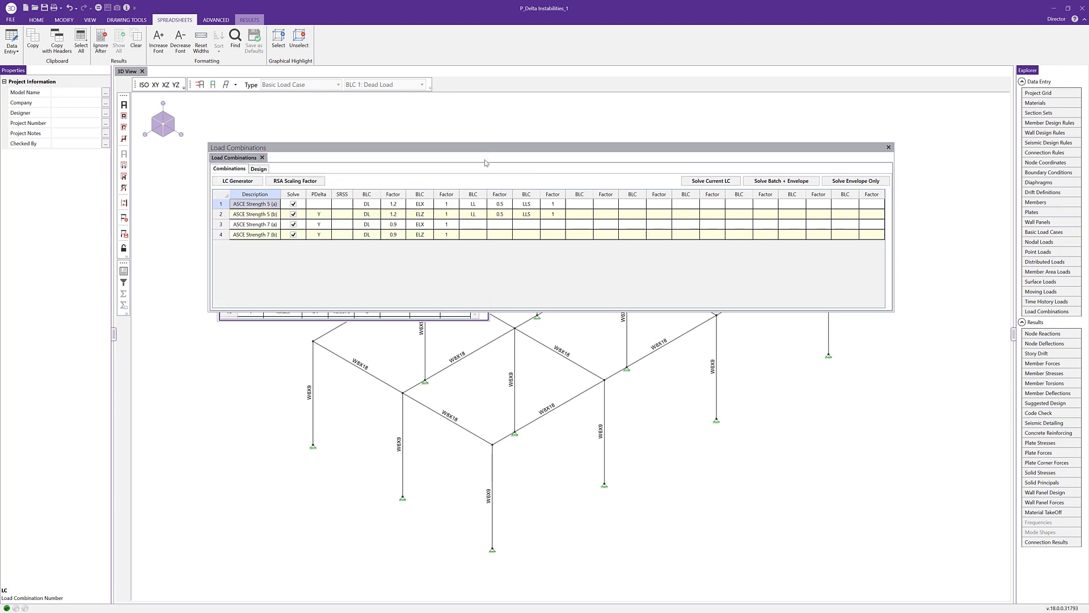
{"action": "left_click", "coordinate": [326, 206]}
{"action": "left_click", "coordinate": [327, 205]}
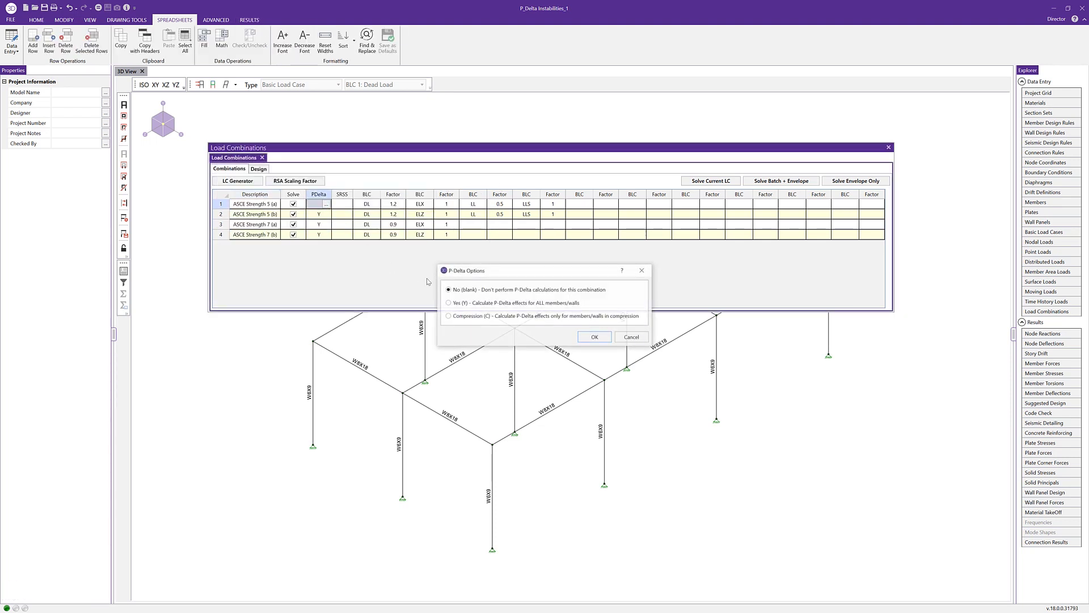
{"action": "left_click", "coordinate": [481, 304]}
{"action": "left_click", "coordinate": [591, 337]}
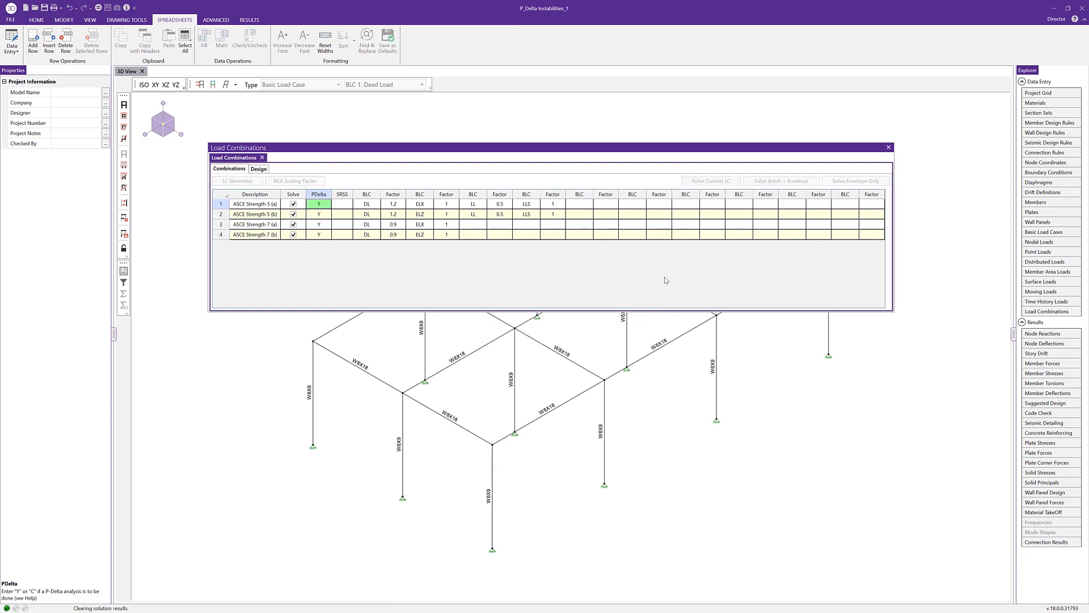
{"action": "left_click", "coordinate": [769, 181]}
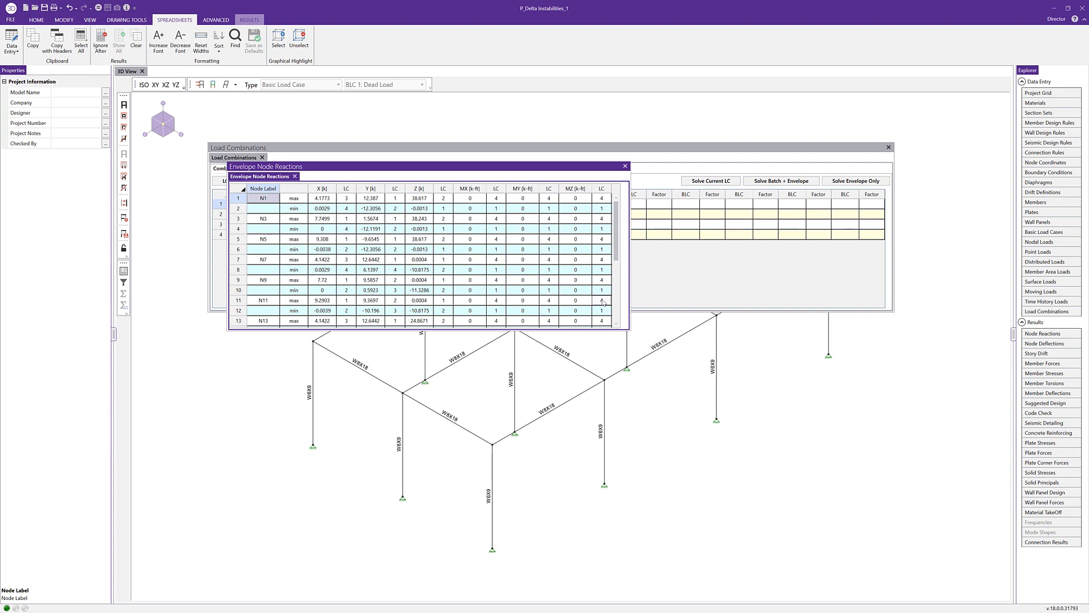
{"action": "left_click", "coordinate": [626, 166]}
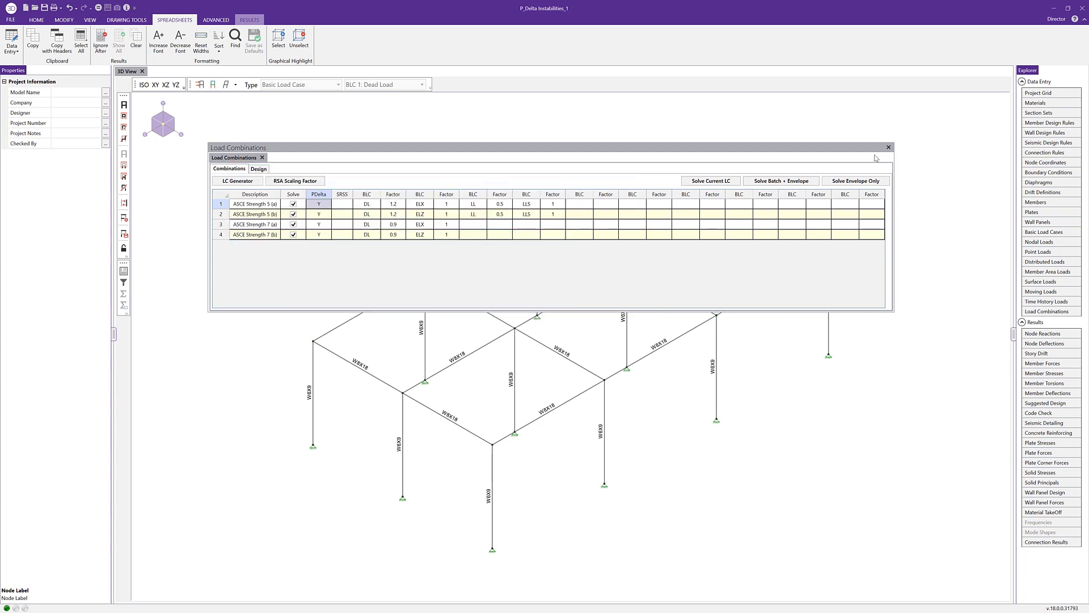
- Close the Load Combinations spreadsheet and open recent project P_Delta Instabilities_2.r3d
{"action": "left_click", "coordinate": [888, 147]}
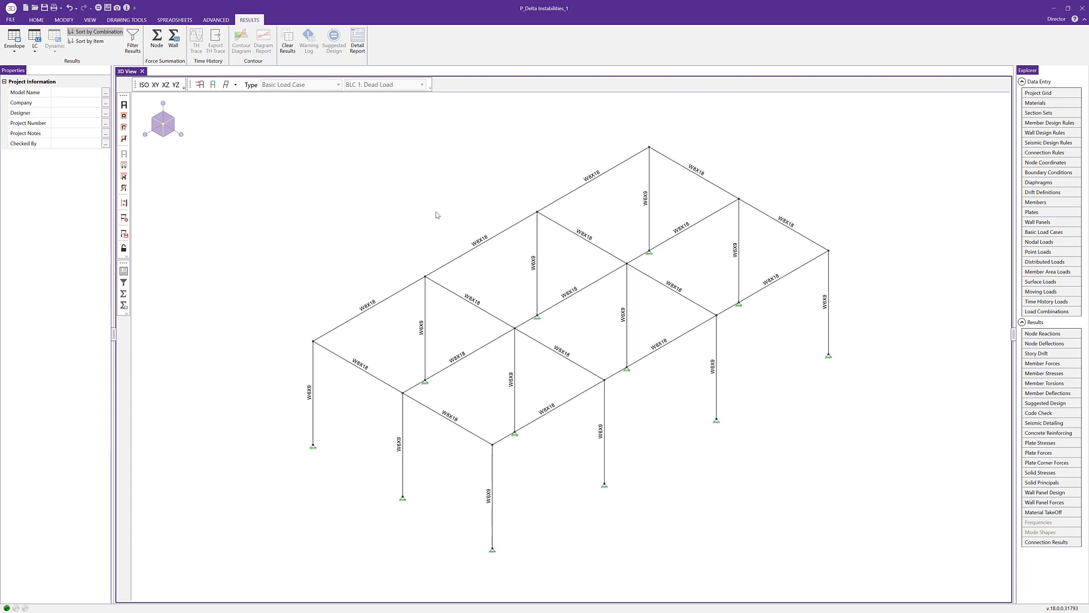
{"action": "left_click", "coordinate": [11, 19]}
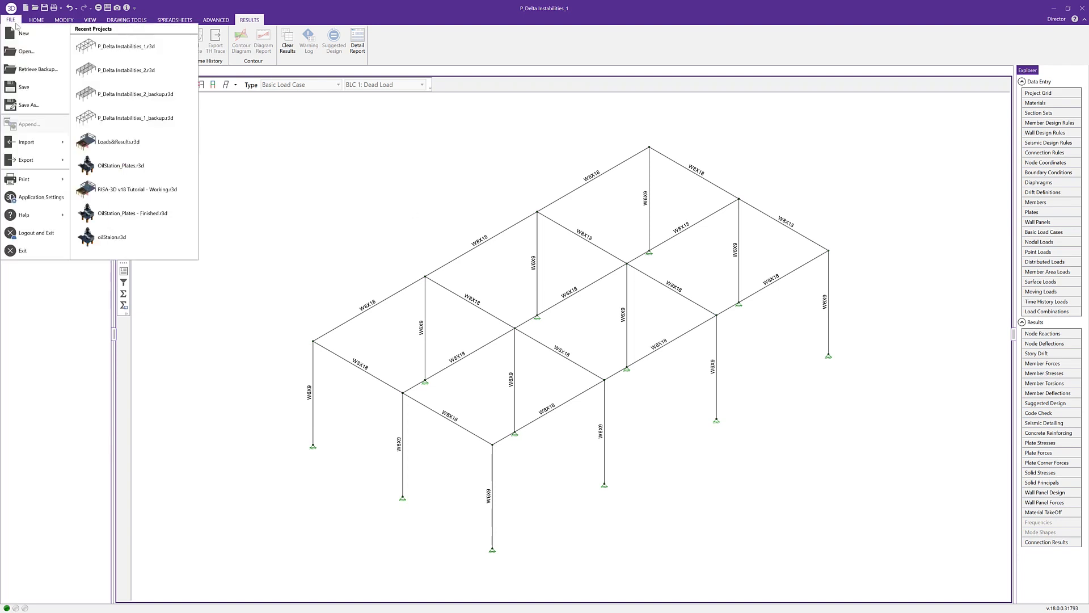
{"action": "left_click", "coordinate": [106, 78]}
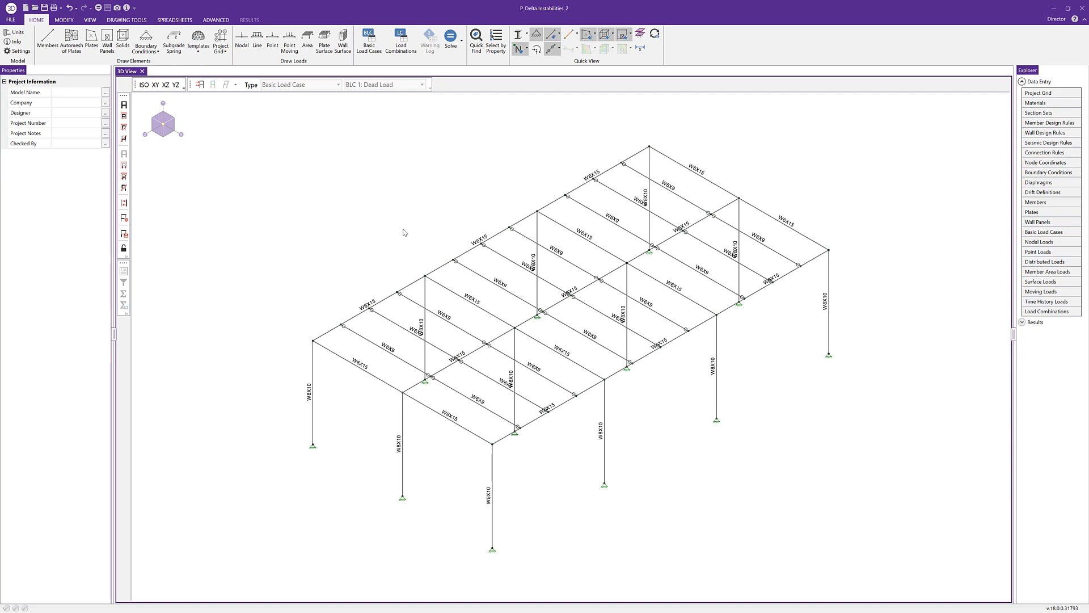
- Run a batch solution with envelope, dismiss the N22 P-Delta divergence error, and show the load combinations
{"action": "left_click", "coordinate": [451, 54]}
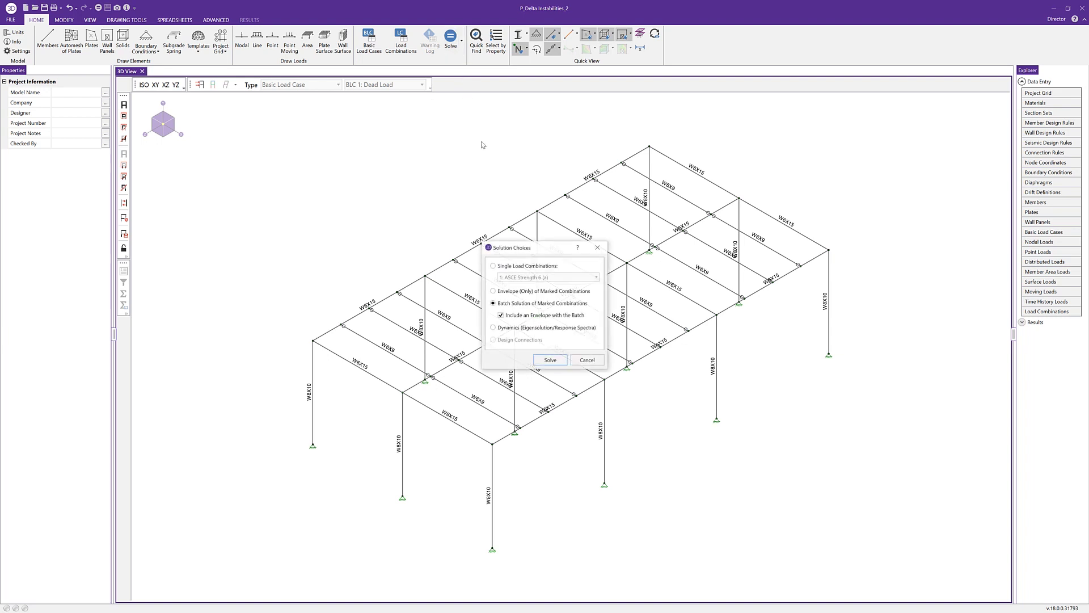
{"action": "left_click", "coordinate": [548, 360]}
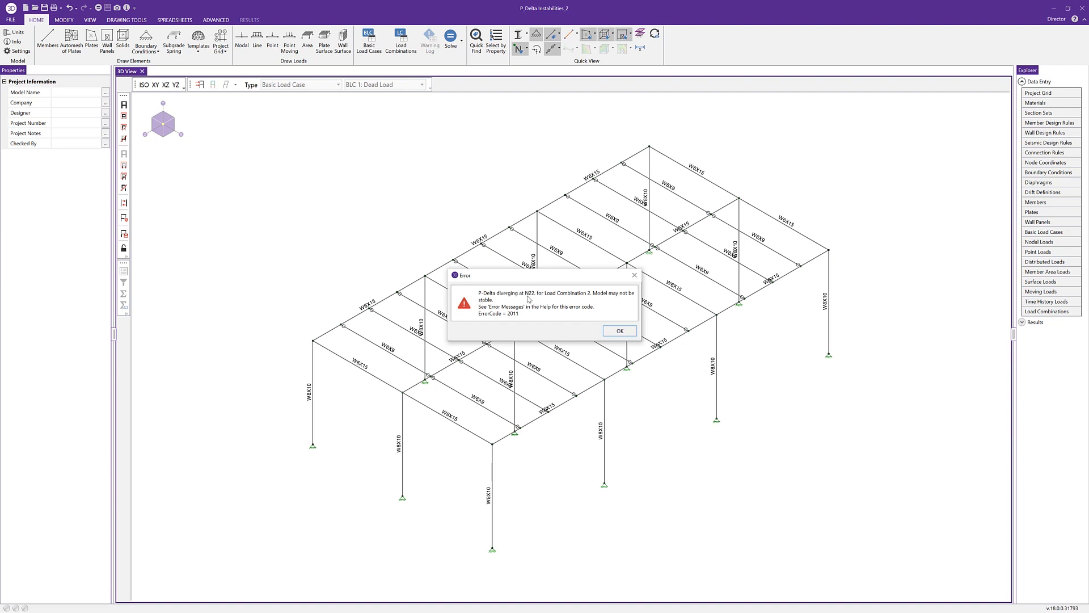
{"action": "left_click", "coordinate": [620, 332]}
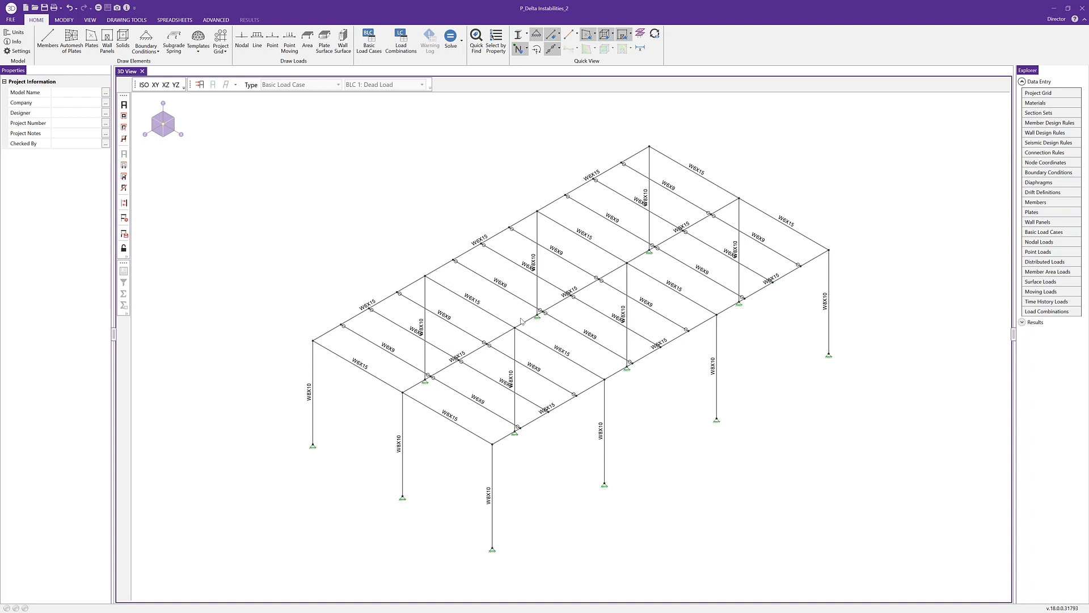
{"action": "left_click", "coordinate": [404, 47]}
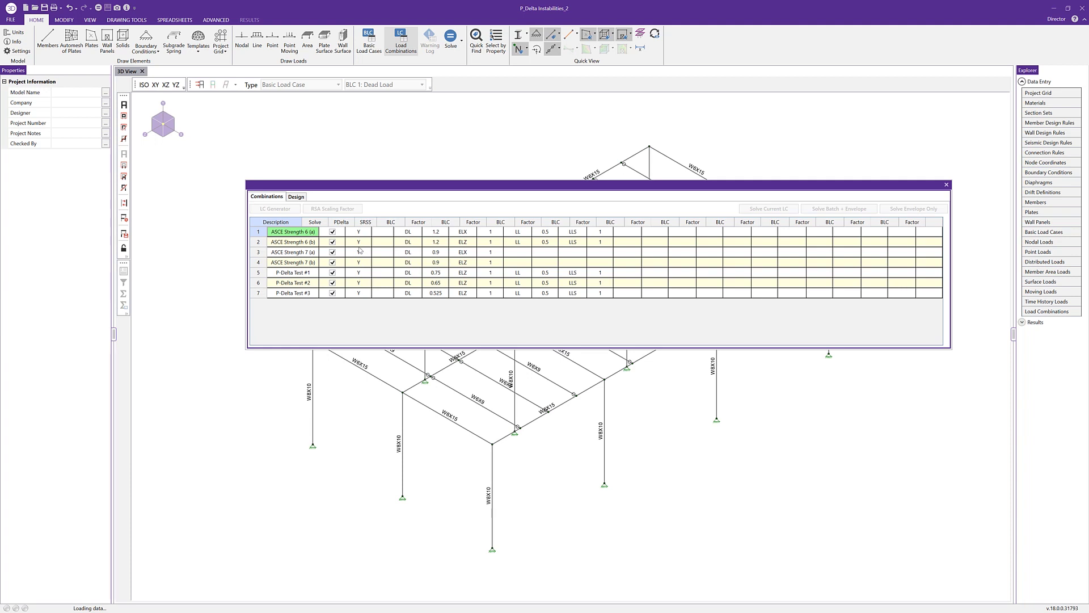
- Set ASCE Strength 6 (b) P-Delta to No (blank)
{"action": "left_click", "coordinate": [359, 251]}
{"action": "left_click", "coordinate": [366, 251]}
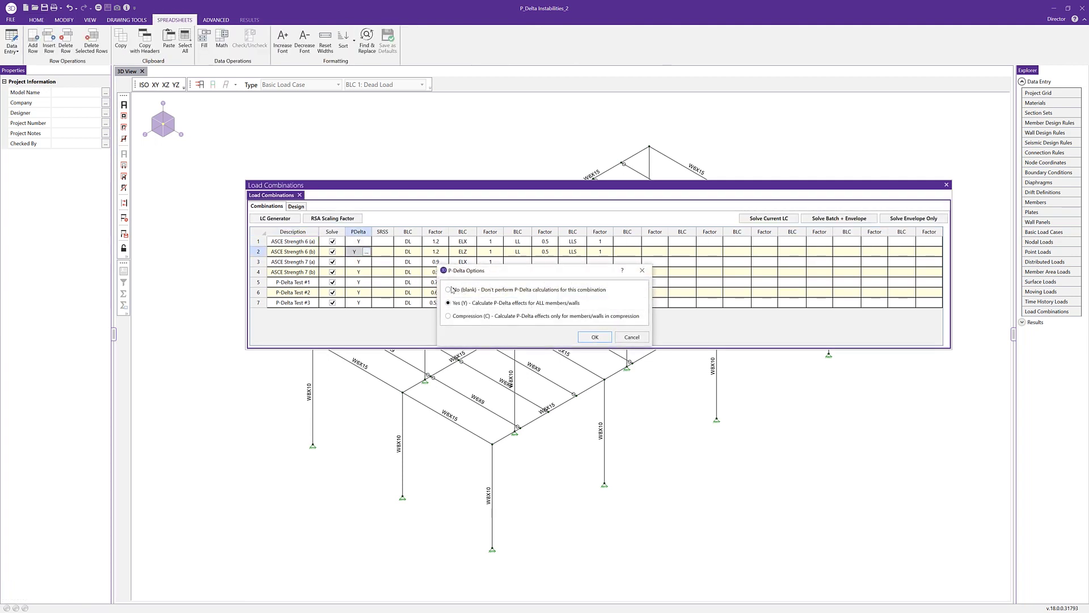
{"action": "left_click", "coordinate": [595, 337]}
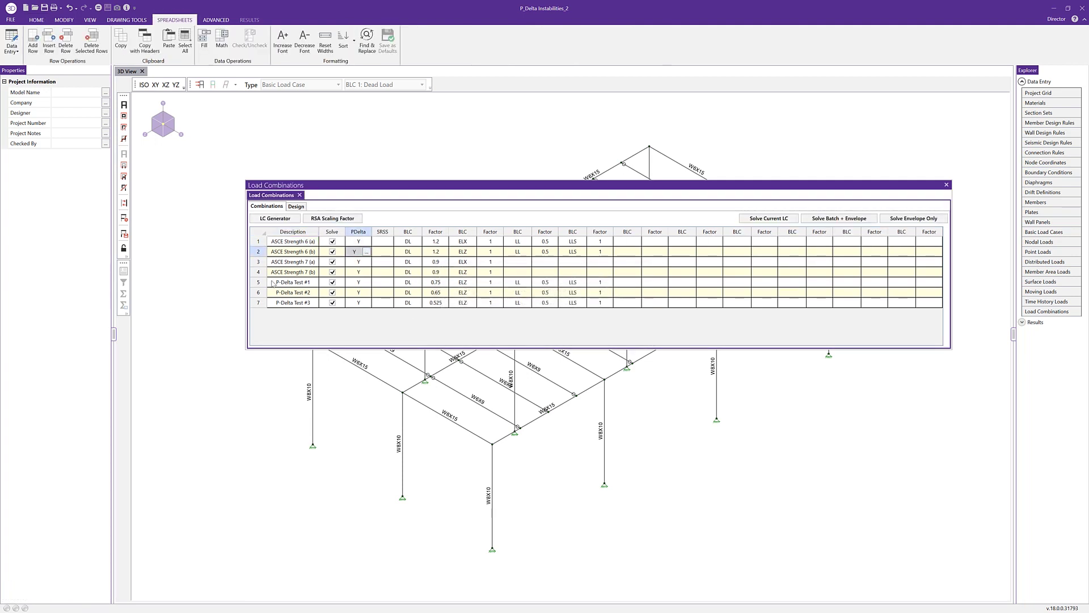
- Solve ASCE Strength 6 (b) alone, review its node reactions, then select P-Delta Test #1
{"action": "left_click", "coordinate": [259, 253]}
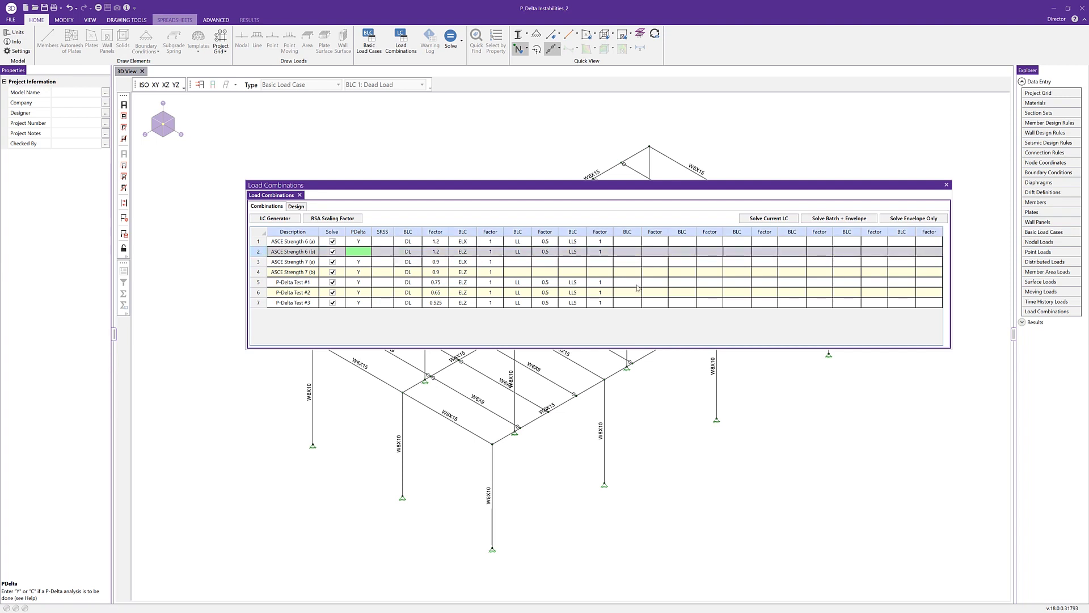
{"action": "left_click", "coordinate": [785, 219]}
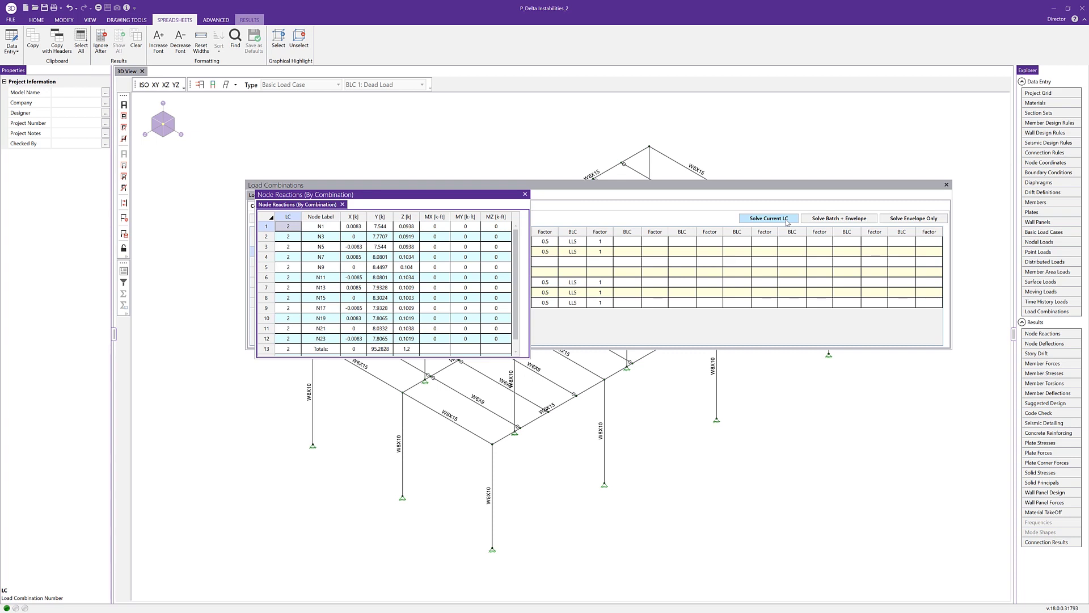
{"action": "left_click", "coordinate": [527, 195]}
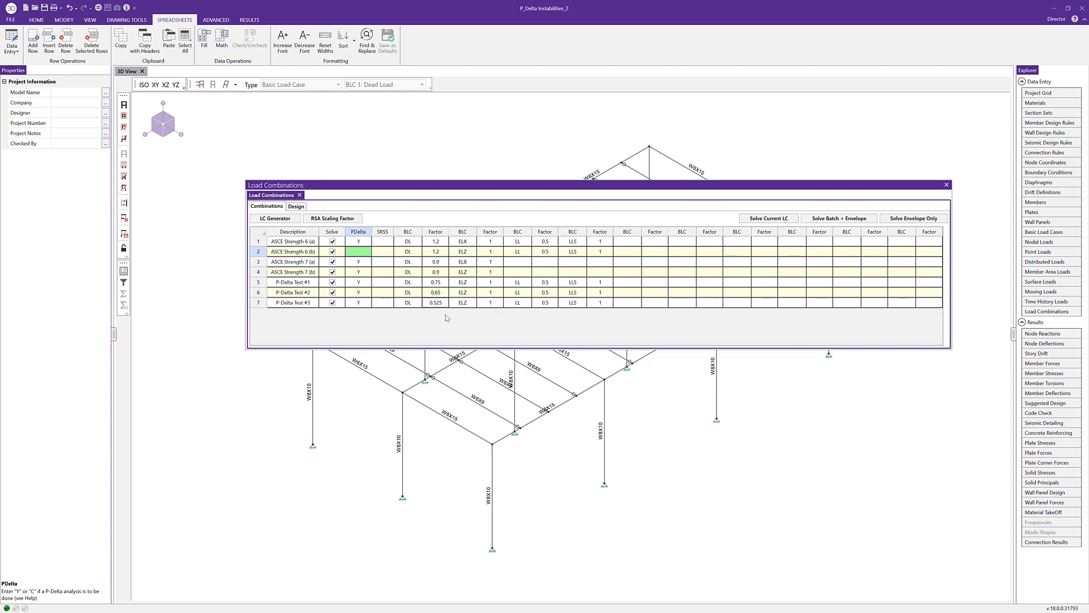
{"action": "left_click", "coordinate": [277, 284]}
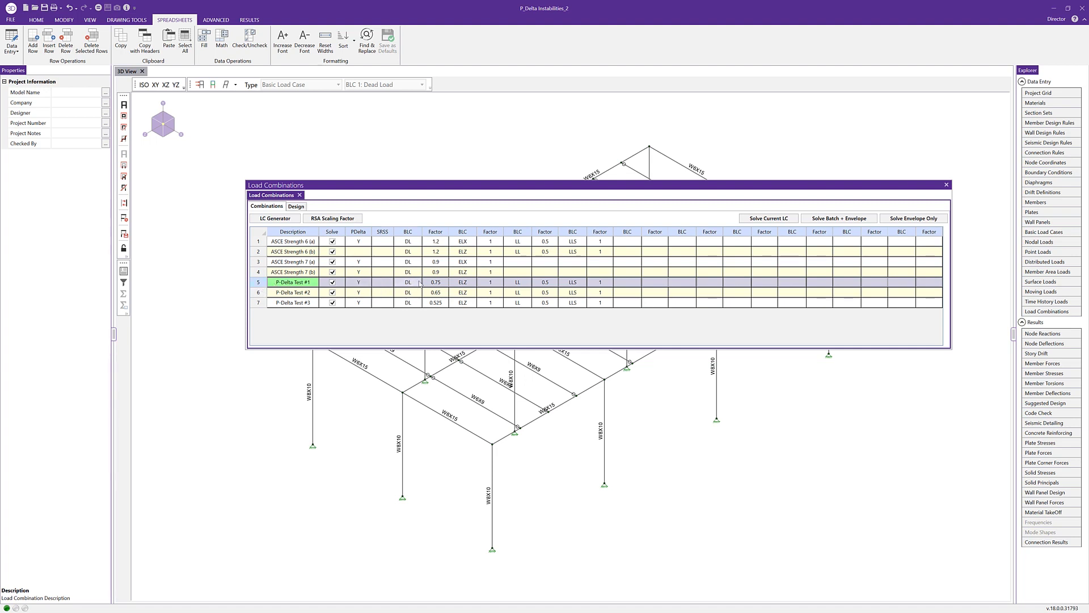
- Solve P-Delta Test #1 (row 5), which diverges at N22, then solve P-Delta Test #3 (row 7) and review its node reactions
{"action": "left_click", "coordinate": [791, 220]}
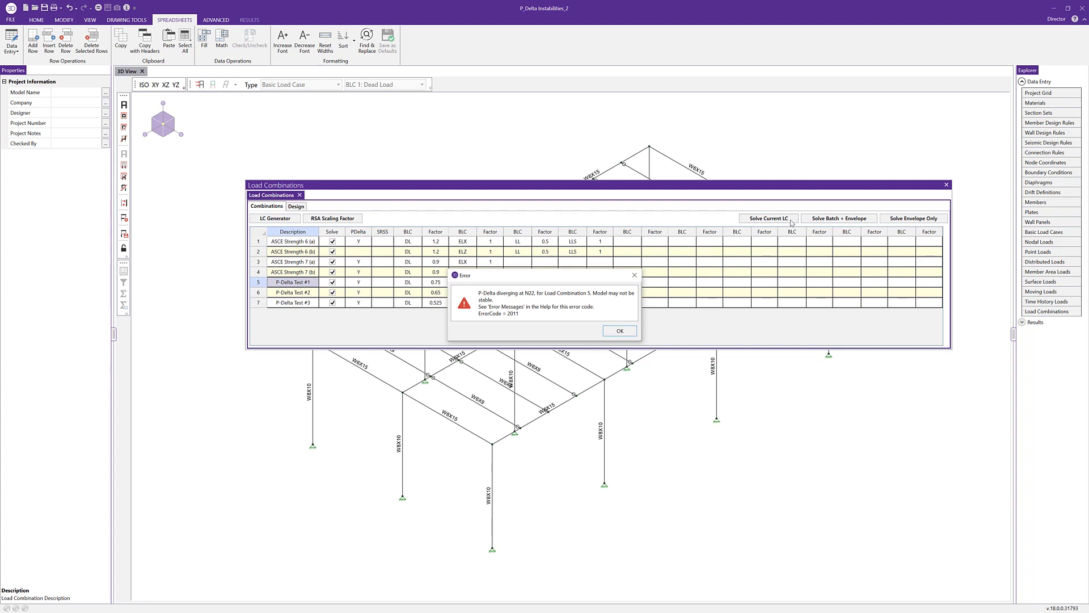
{"action": "left_click", "coordinate": [620, 331]}
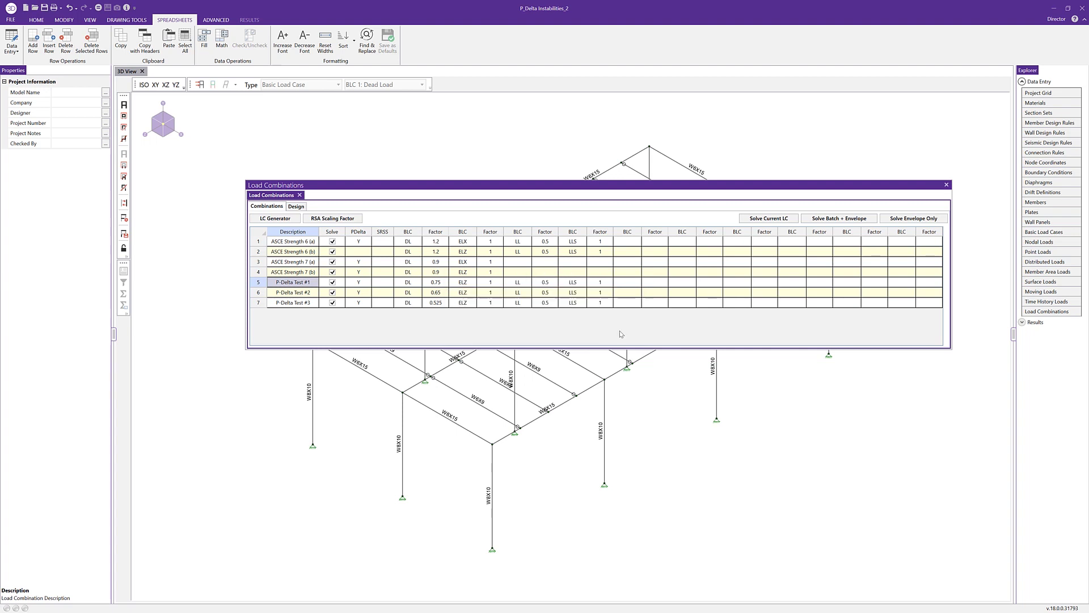
{"action": "left_click", "coordinate": [288, 304]}
{"action": "left_click", "coordinate": [258, 305]}
{"action": "left_click", "coordinate": [756, 218]}
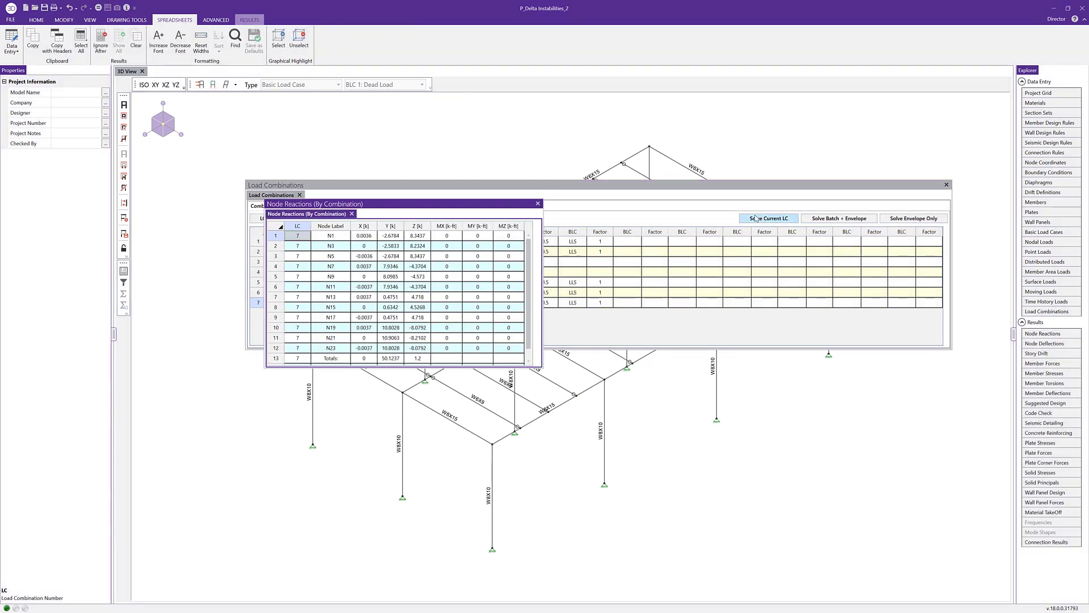
{"action": "left_click", "coordinate": [538, 203]}
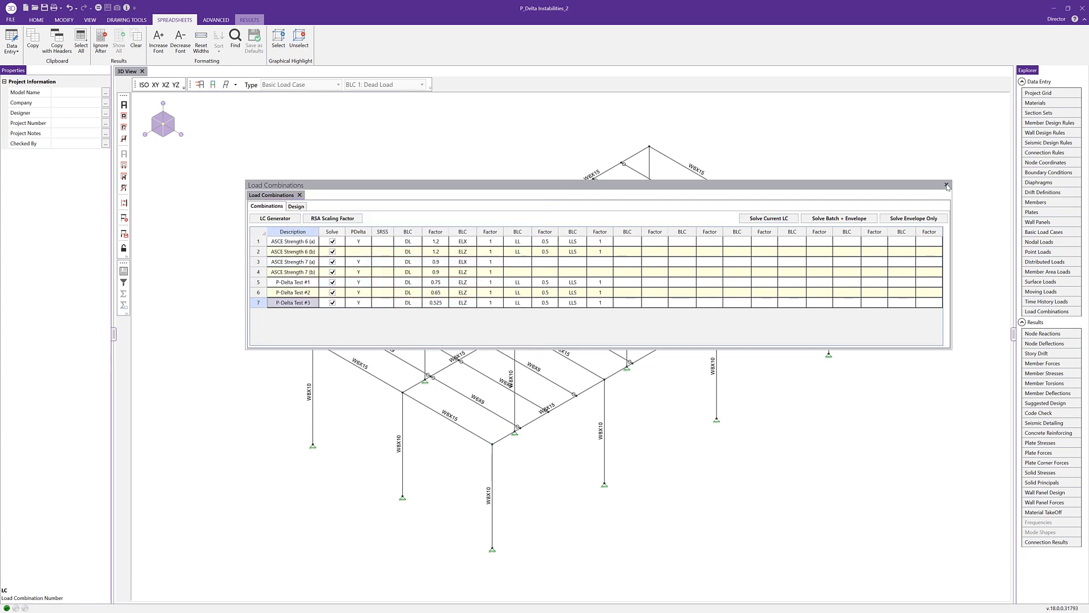
- Show LC 7's deflected shape with the undeflected shadow and zoom to see the frame's huge sweep
{"action": "left_click", "coordinate": [327, 164]}
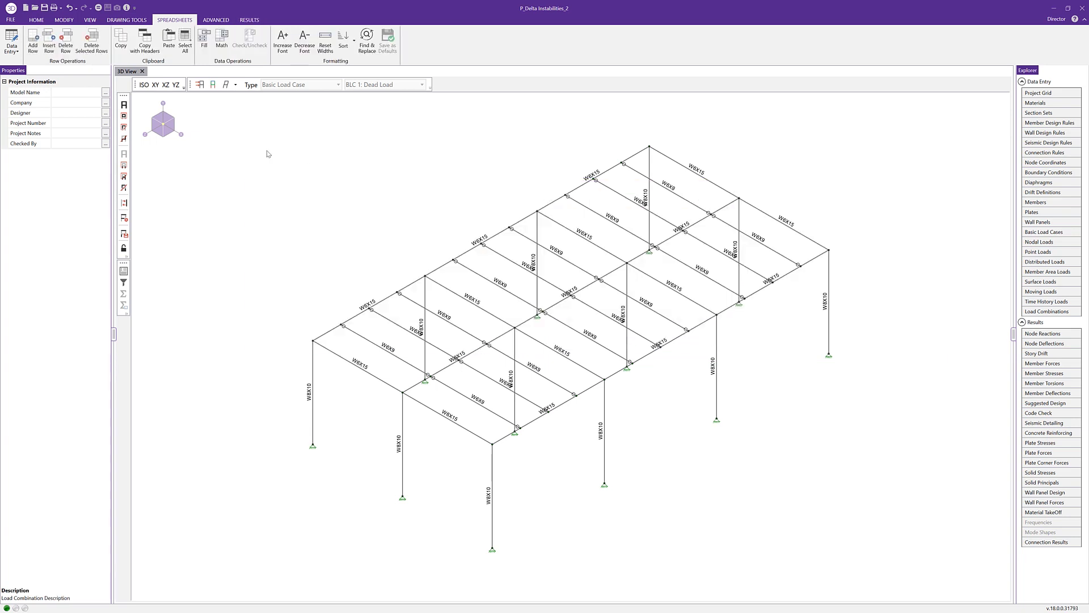
{"action": "left_click", "coordinate": [235, 88]}
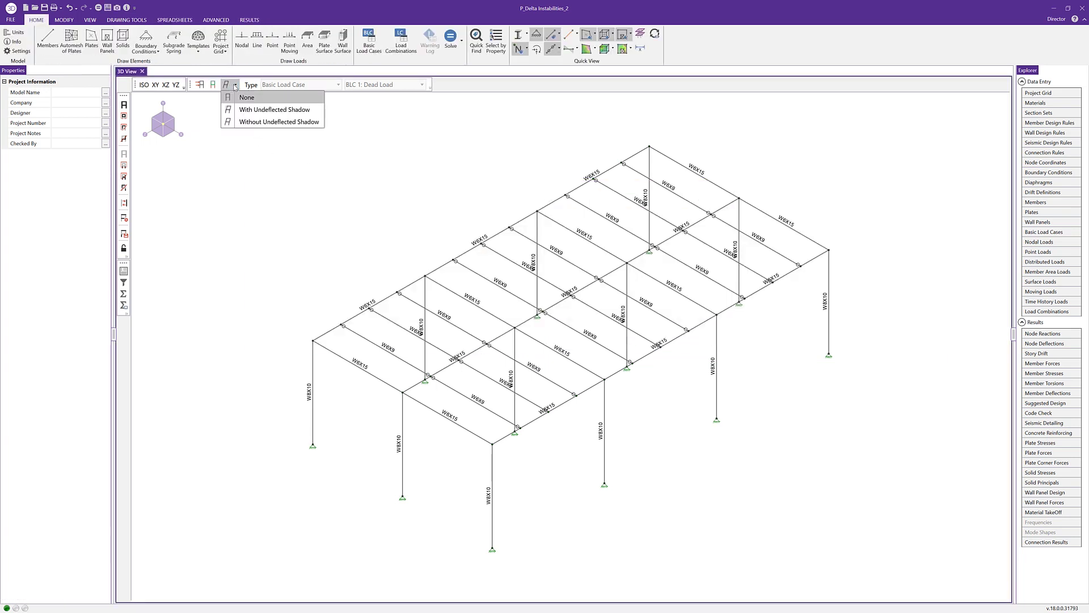
{"action": "left_click", "coordinate": [248, 116]}
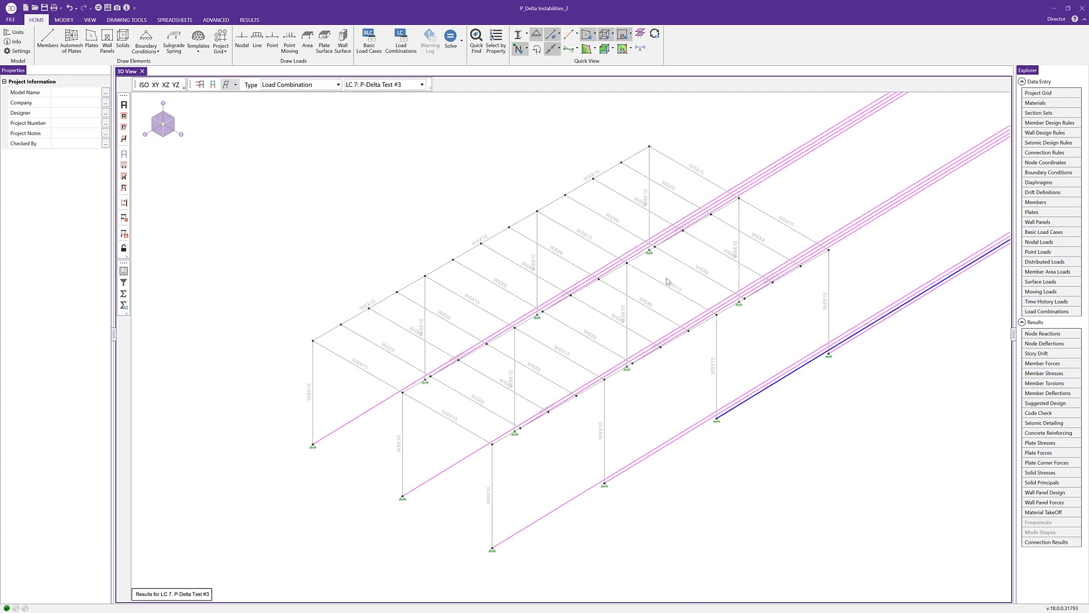
{"action": "scroll", "coordinate": [667, 280], "scroll_direction": "down", "scroll_amount": 4}
{"action": "scroll", "coordinate": [666, 280], "scroll_direction": "down", "scroll_amount": 3}
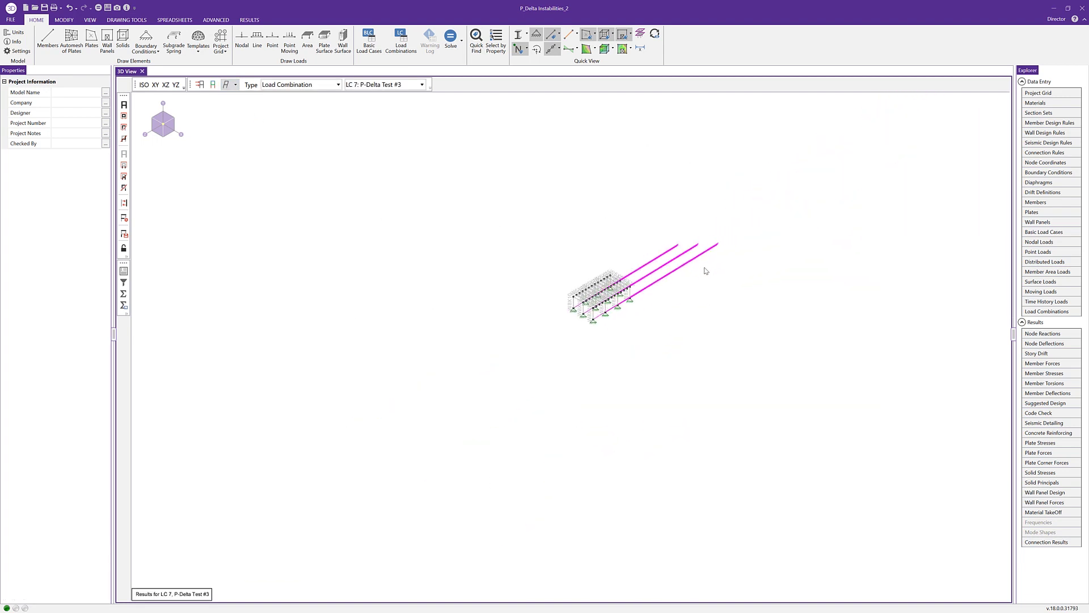
{"action": "scroll", "coordinate": [624, 278], "scroll_direction": "up", "scroll_amount": 2}
{"action": "scroll", "coordinate": [582, 287], "scroll_direction": "up", "scroll_amount": 2}
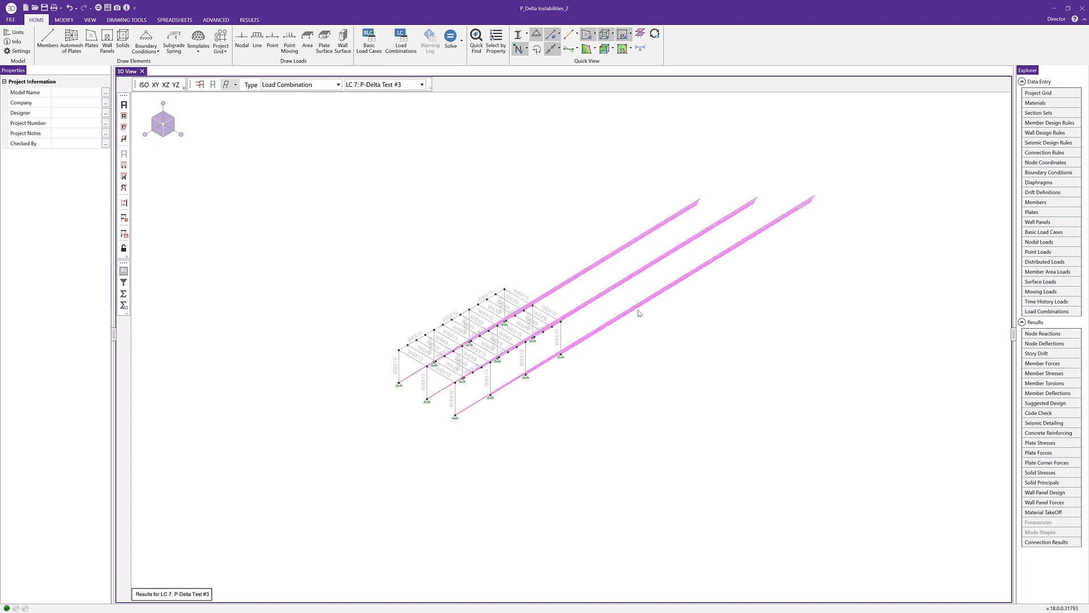
{"action": "left_click", "coordinate": [1044, 343]}
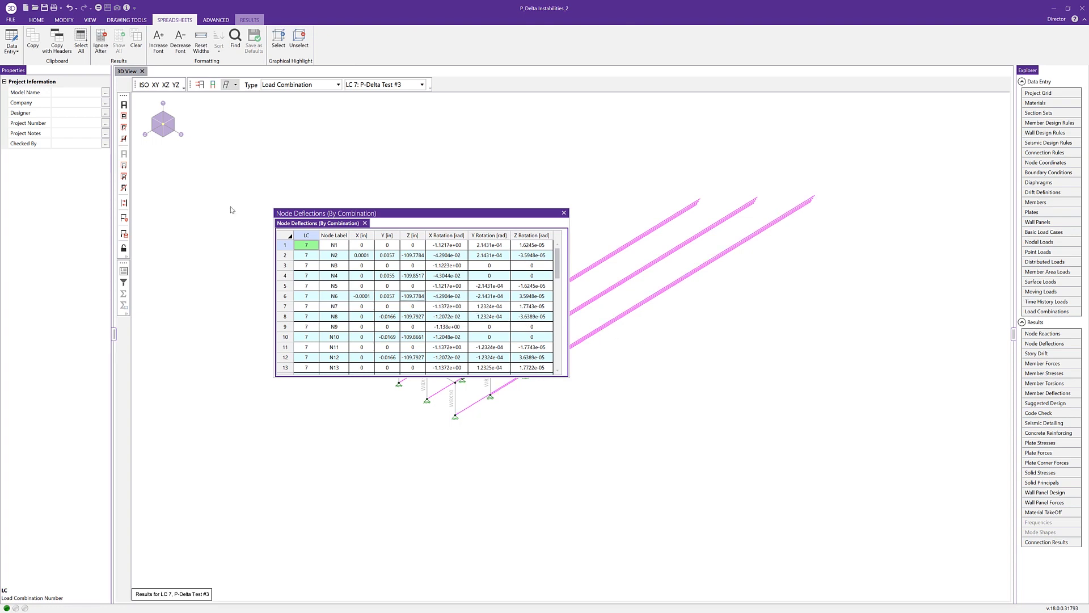
- Sort LC 7 node deflections by Z from min to max, putting N22 at -109.8869 in
{"action": "left_click", "coordinate": [412, 235]}
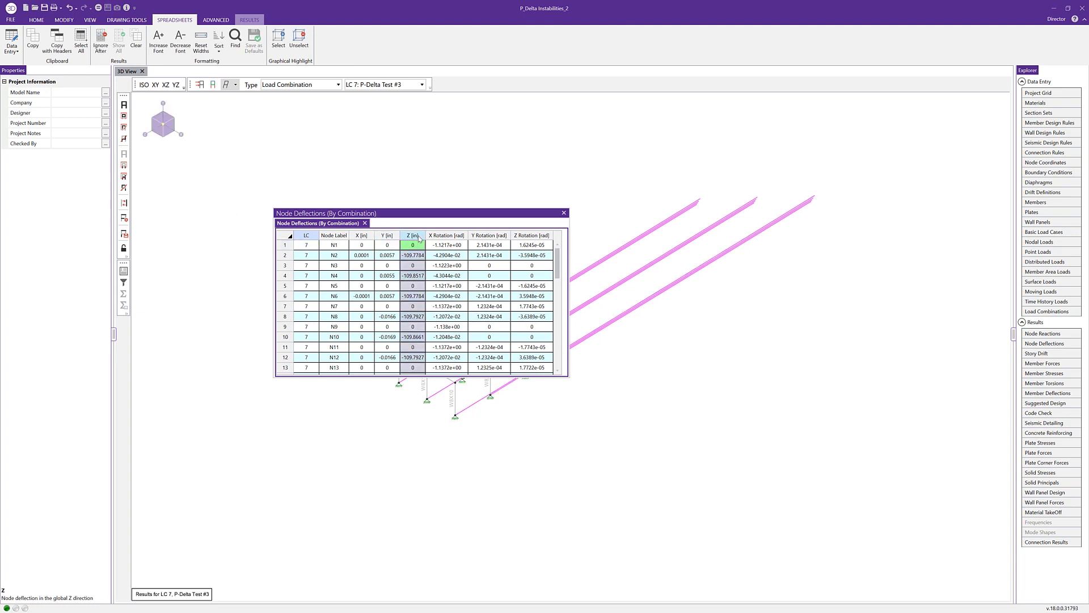
{"action": "right_click", "coordinate": [418, 236]}
{"action": "mouse_move", "coordinate": [454, 291]}
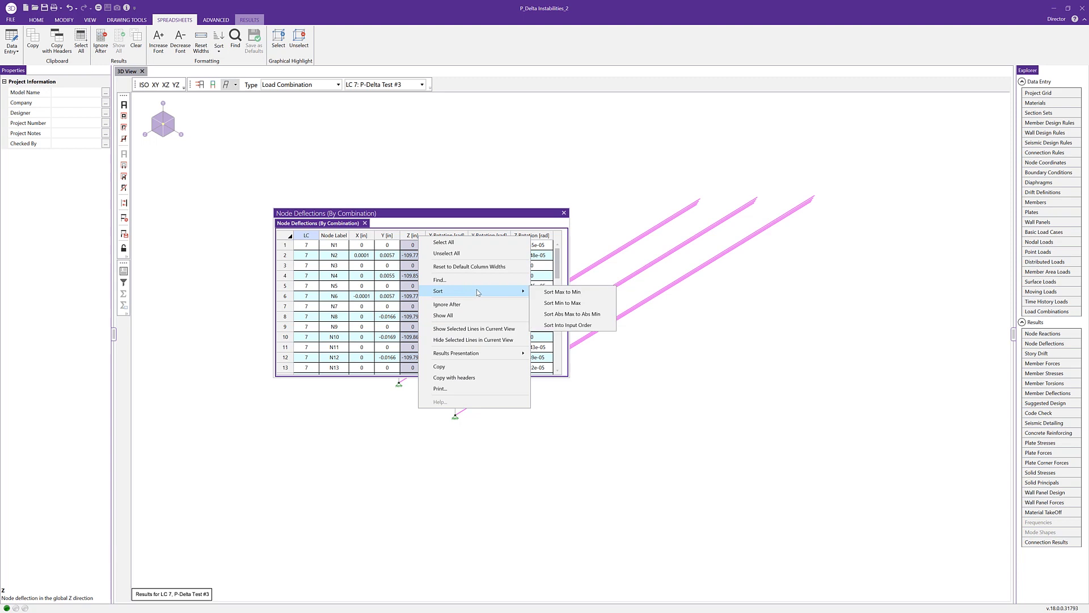
{"action": "left_click", "coordinate": [570, 315]}
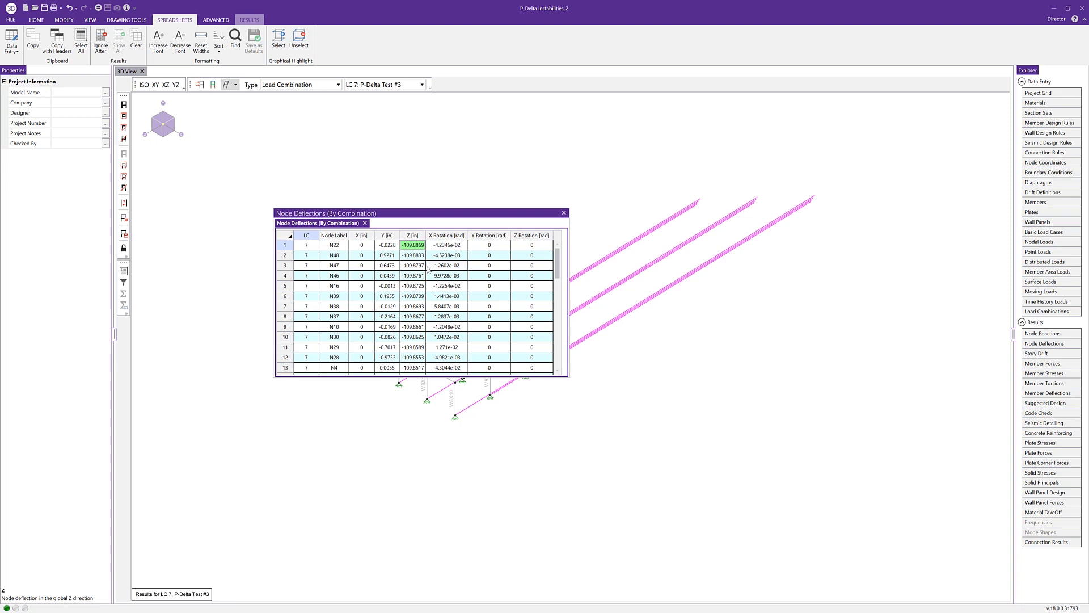
- Close the deflection table and set the deflected-shape display to None
{"action": "left_click", "coordinate": [564, 213]}
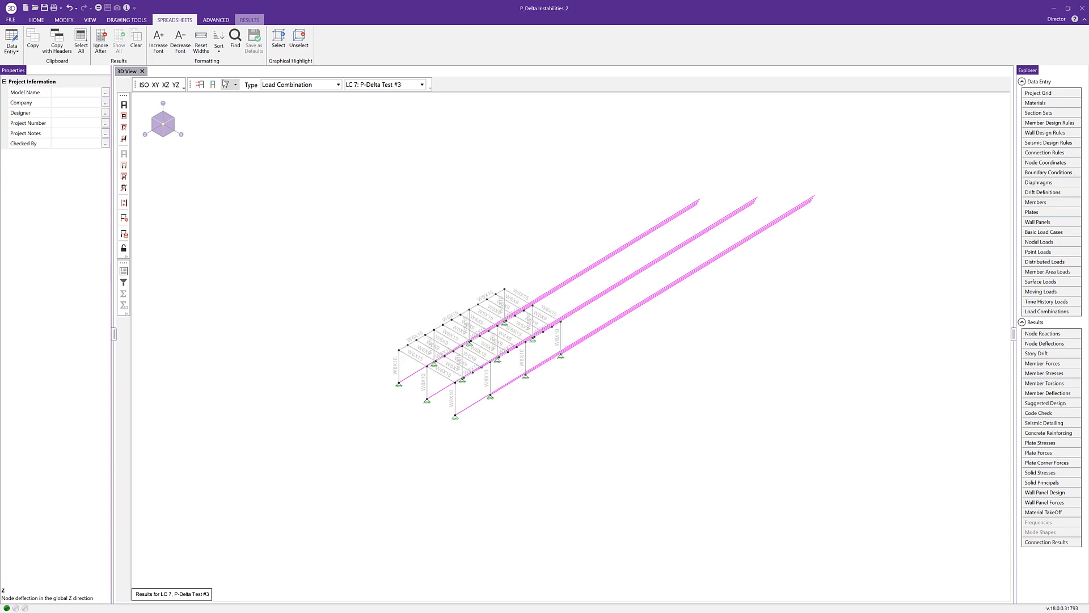
{"action": "left_click", "coordinate": [236, 84]}
{"action": "left_click", "coordinate": [250, 93]}
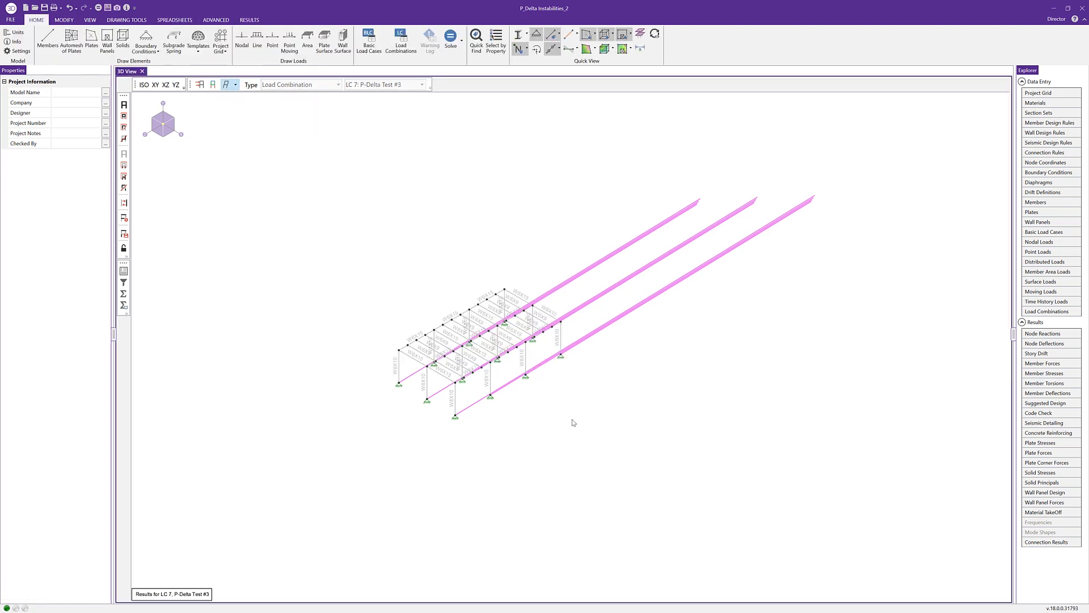
{"action": "scroll", "coordinate": [475, 409], "scroll_direction": "up", "scroll_amount": 5}
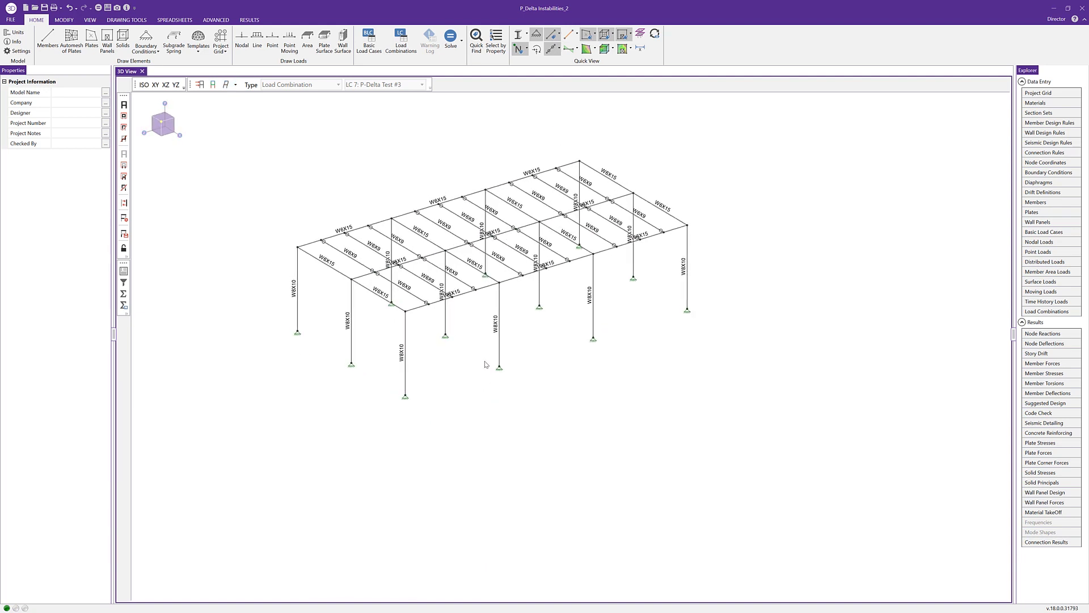
- Box-select the six column base nodes of the frame, including N5
{"action": "left_click_drag", "start_coordinate": [397, 388], "coordinate": [472, 398]}
{"action": "left_click", "coordinate": [518, 379]}
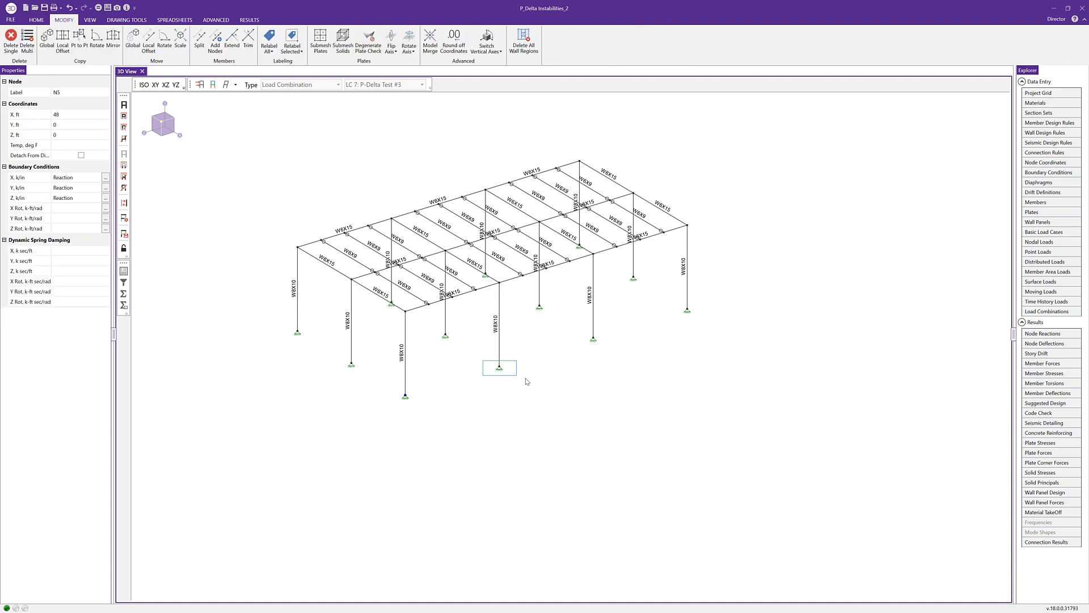
{"action": "left_click", "coordinate": [446, 335]}
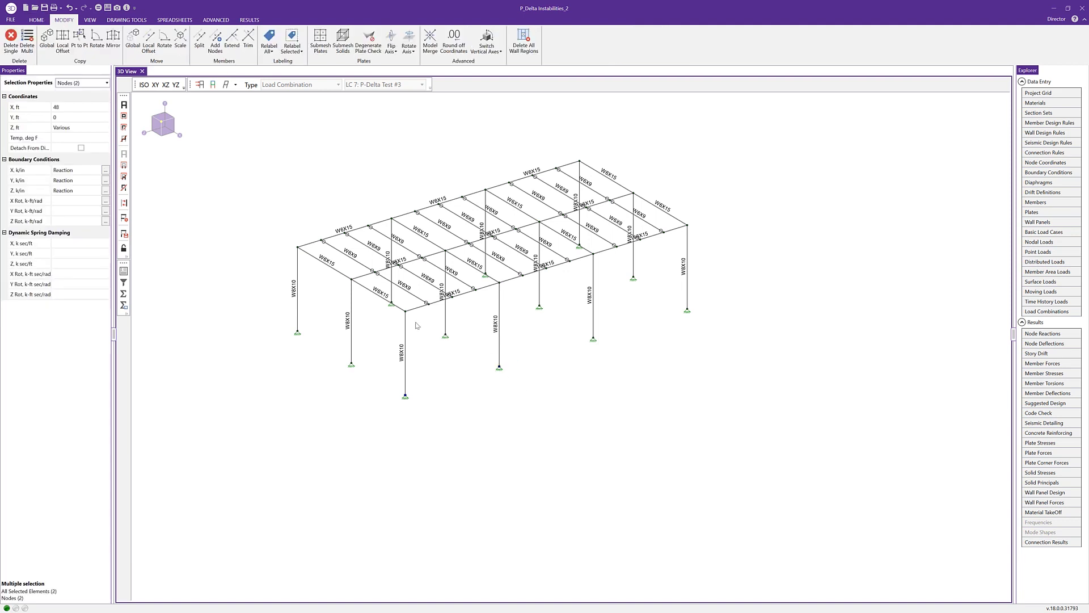
{"action": "left_click_drag", "start_coordinate": [416, 322], "coordinate": [555, 322]}
{"action": "left_click_drag", "start_coordinate": [477, 258], "coordinate": [496, 279]}
{"action": "left_click_drag", "start_coordinate": [570, 227], "coordinate": [542, 223]}
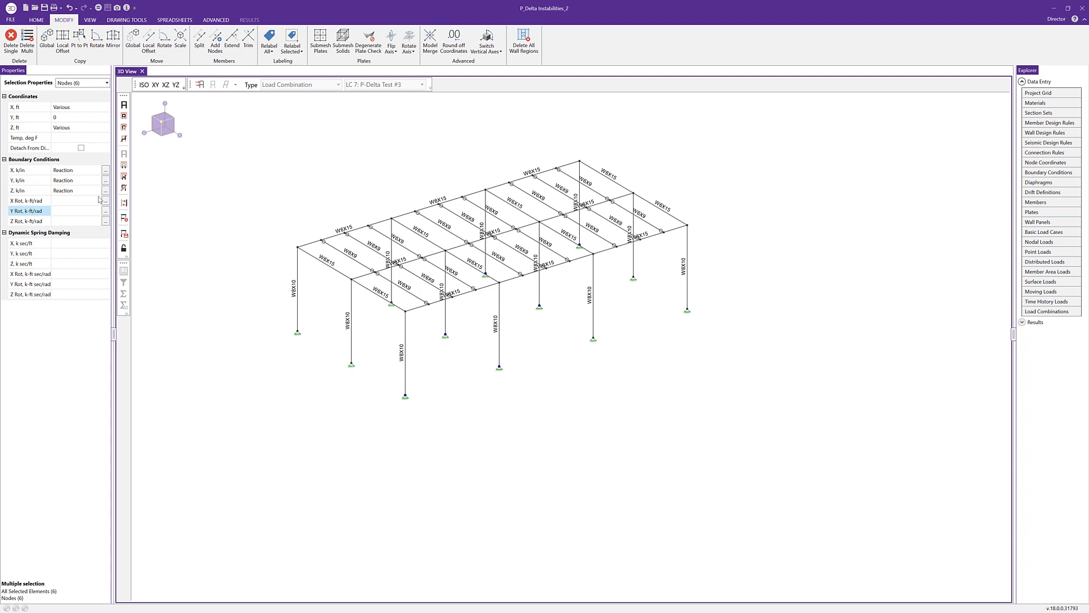
- Set the selected base nodes' boundary conditions to Fixed in all directions
{"action": "left_click", "coordinate": [104, 203]}
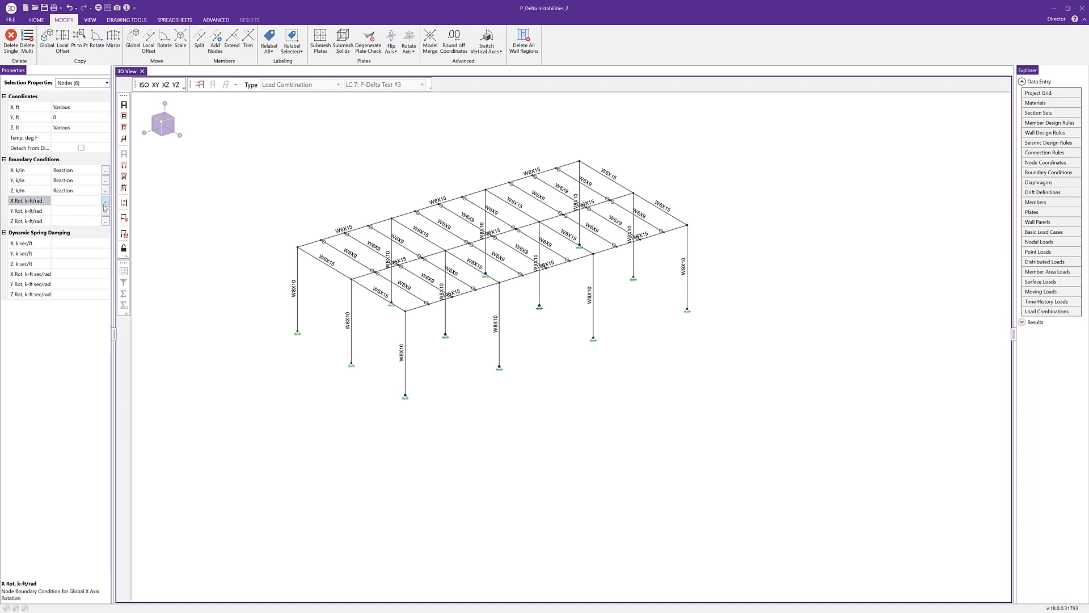
{"action": "left_click", "coordinate": [105, 207]}
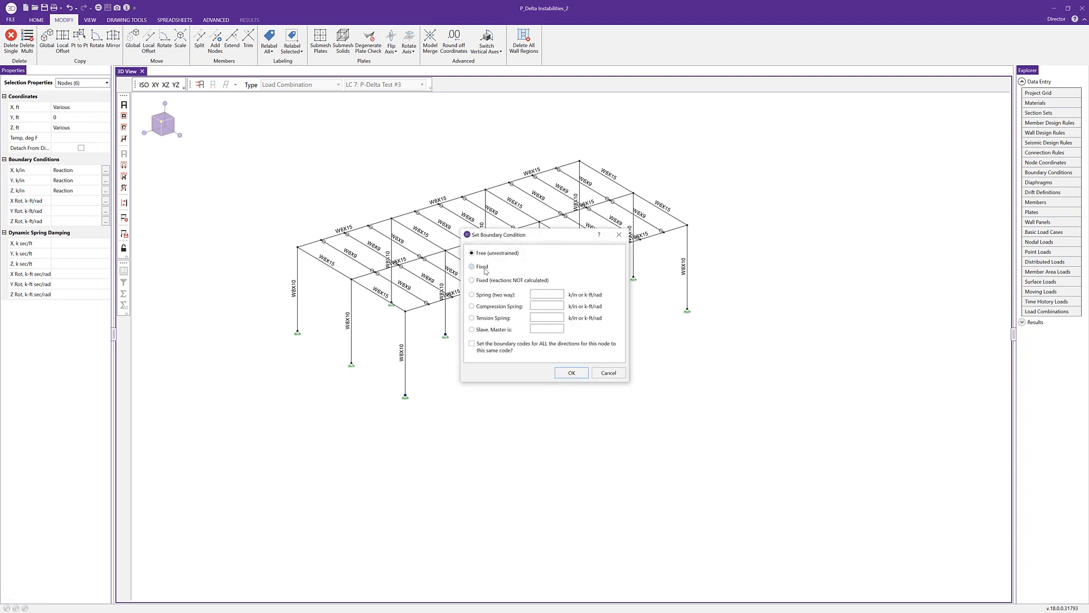
{"action": "left_click", "coordinate": [485, 268]}
{"action": "left_click", "coordinate": [516, 350]}
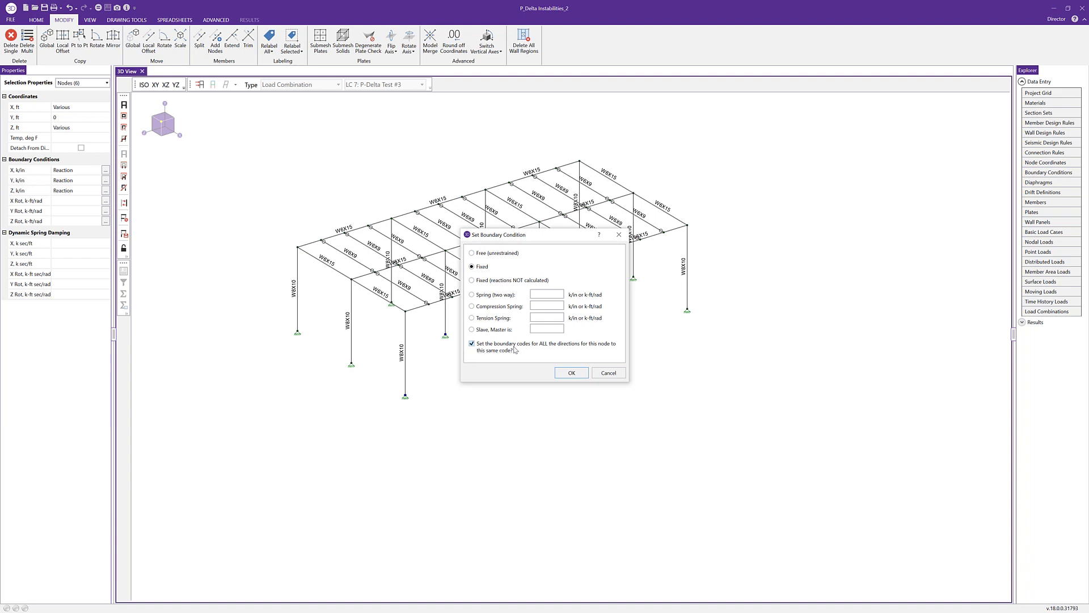
{"action": "left_click", "coordinate": [572, 372]}
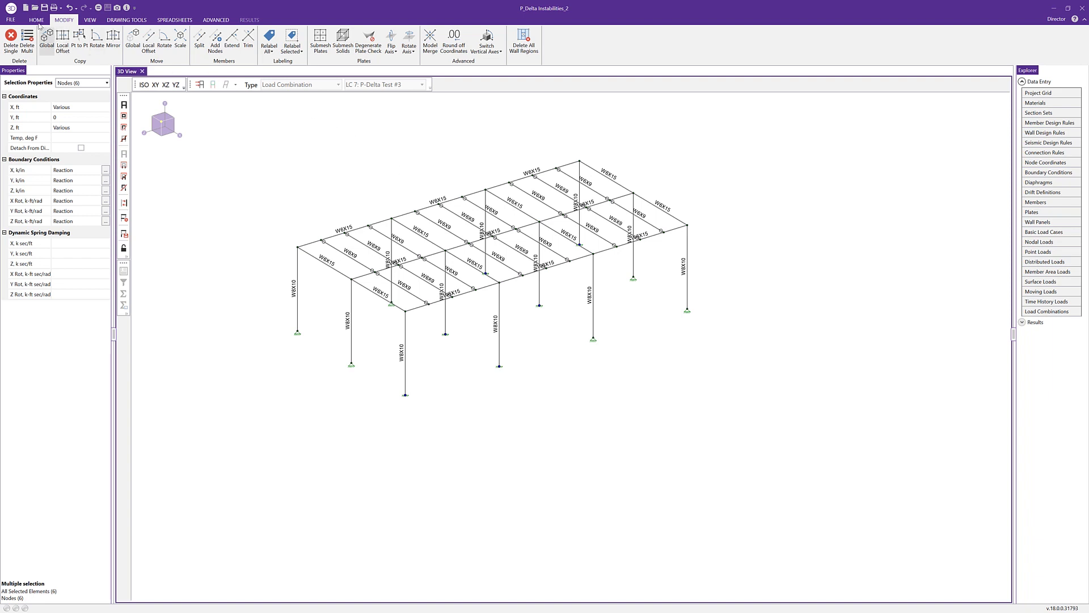
{"action": "left_click", "coordinate": [37, 20]}
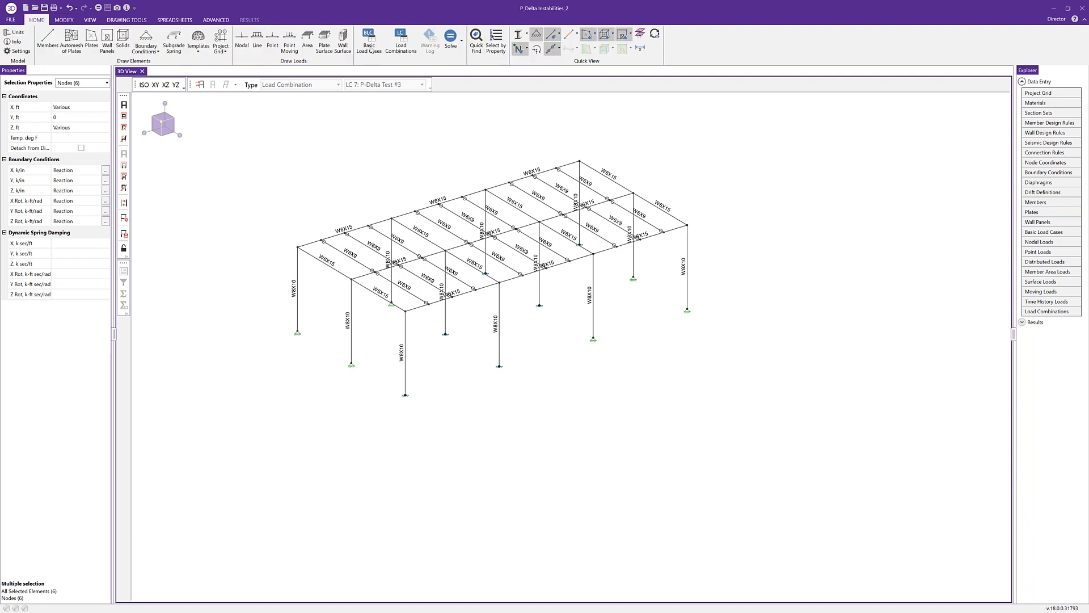
- Set PDelta to Yes for LC 2 ASCE Strength 6 (b) and solve that combination
{"action": "left_click", "coordinate": [402, 43]}
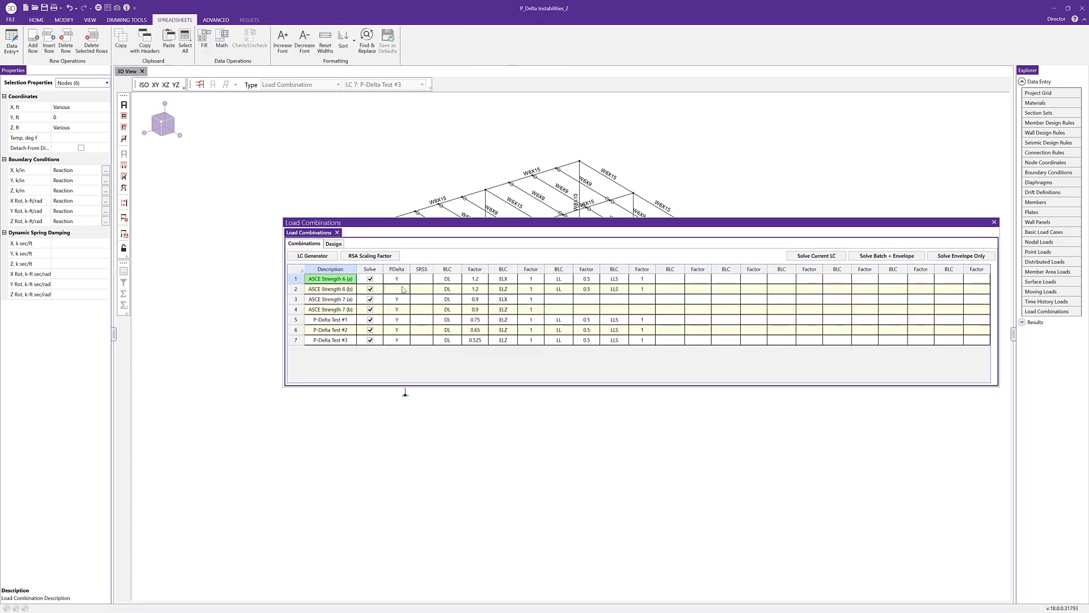
{"action": "left_click", "coordinate": [403, 290]}
{"action": "left_click", "coordinate": [405, 290]}
{"action": "left_click", "coordinate": [460, 304]}
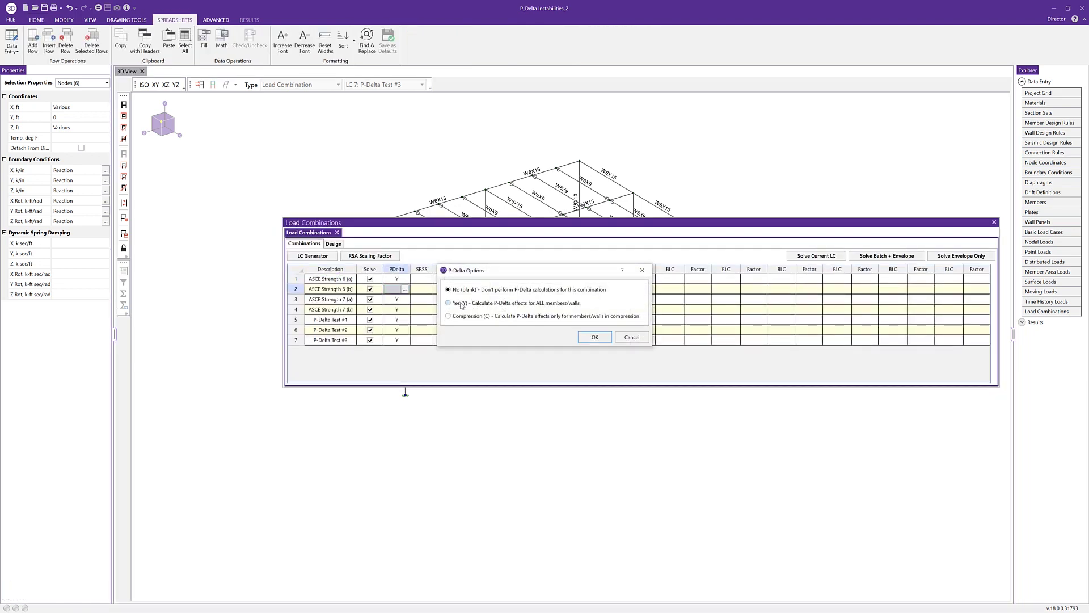
{"action": "key", "text": "Return"}
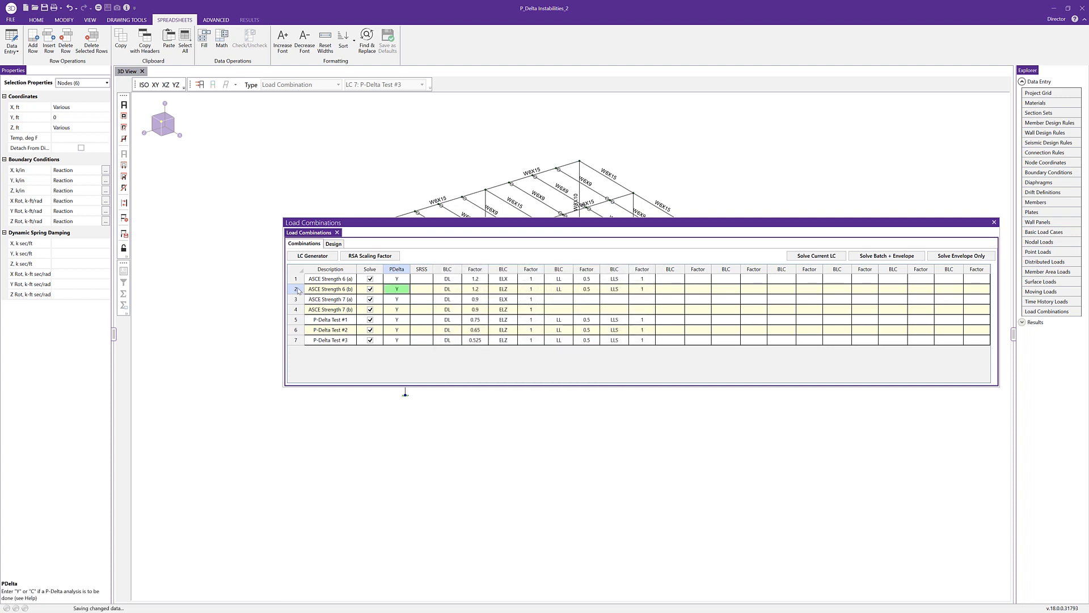
{"action": "left_click", "coordinate": [830, 256]}
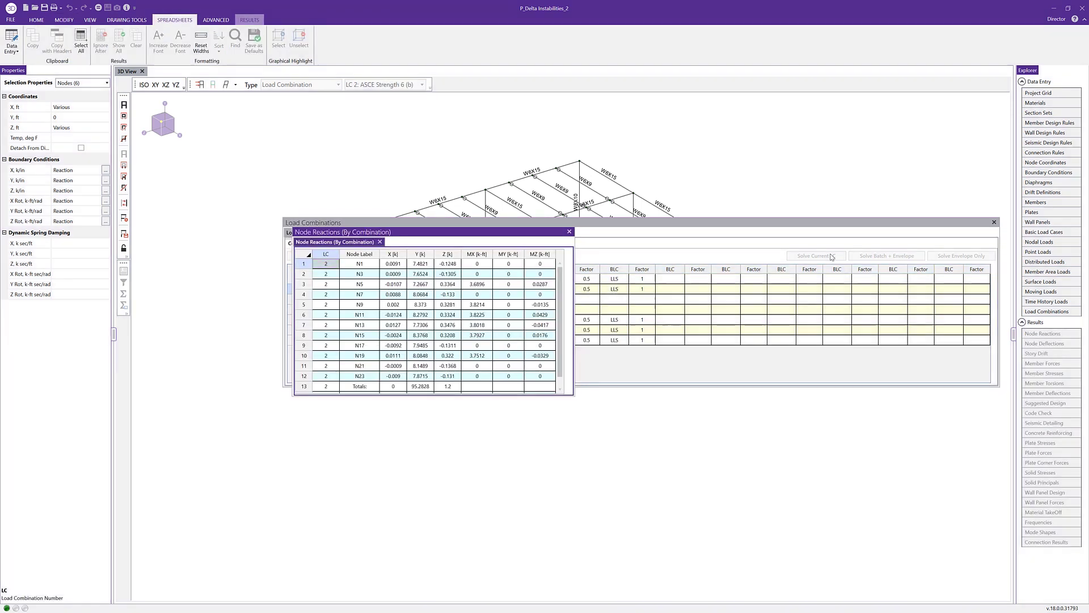
{"action": "left_click", "coordinate": [569, 231]}
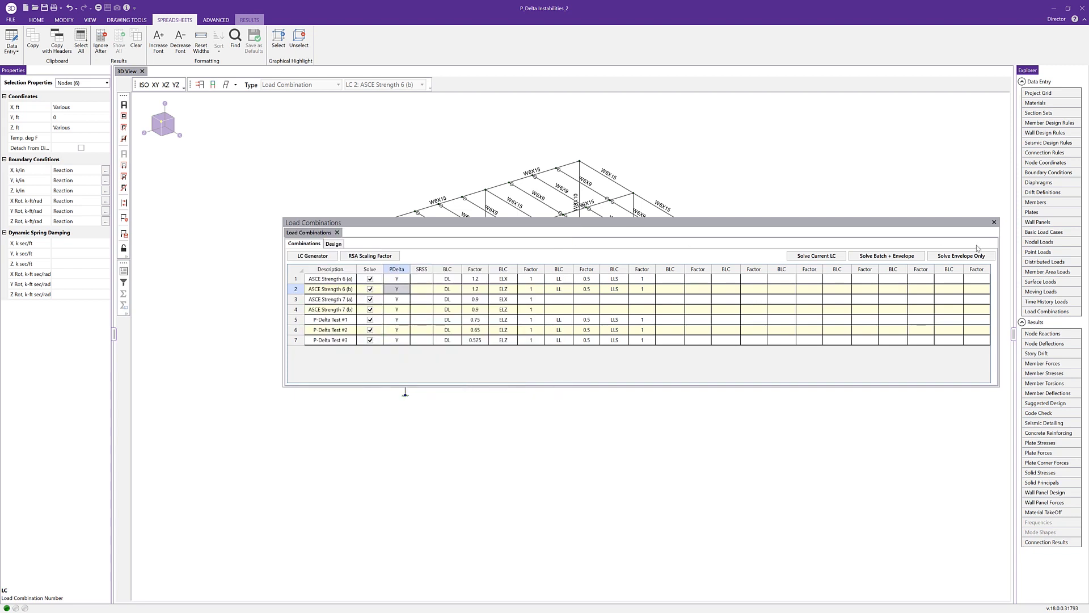
- Show ASCE Strength 6 (b)'s deflected shape over the undeflected shadow and sort node deflections by Z
{"action": "left_click", "coordinate": [995, 222]}
{"action": "left_click", "coordinate": [235, 84]}
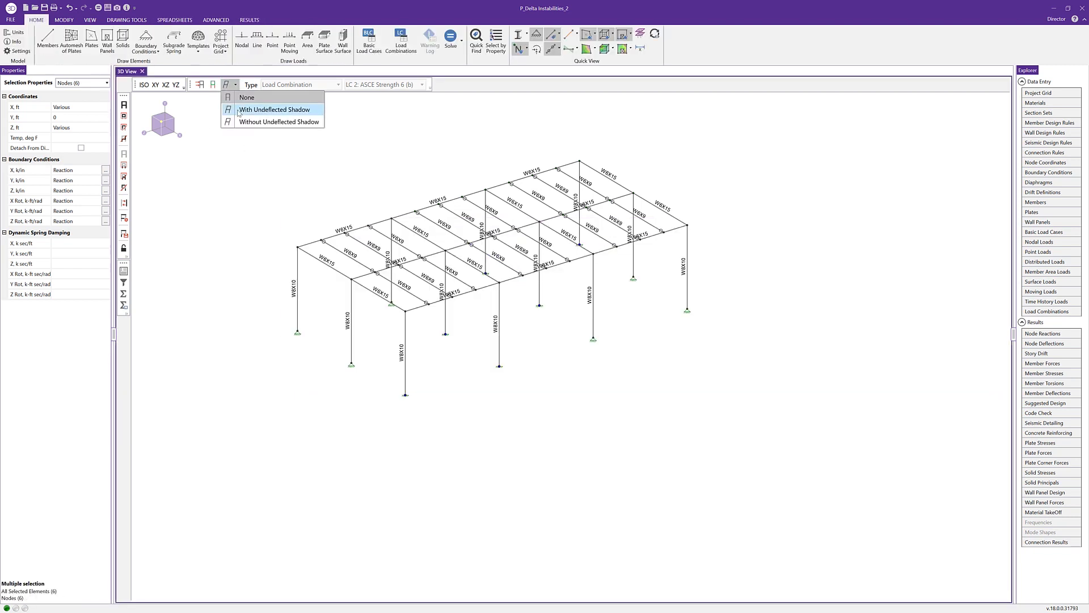
{"action": "left_click", "coordinate": [239, 109]}
{"action": "left_click", "coordinate": [1044, 344]}
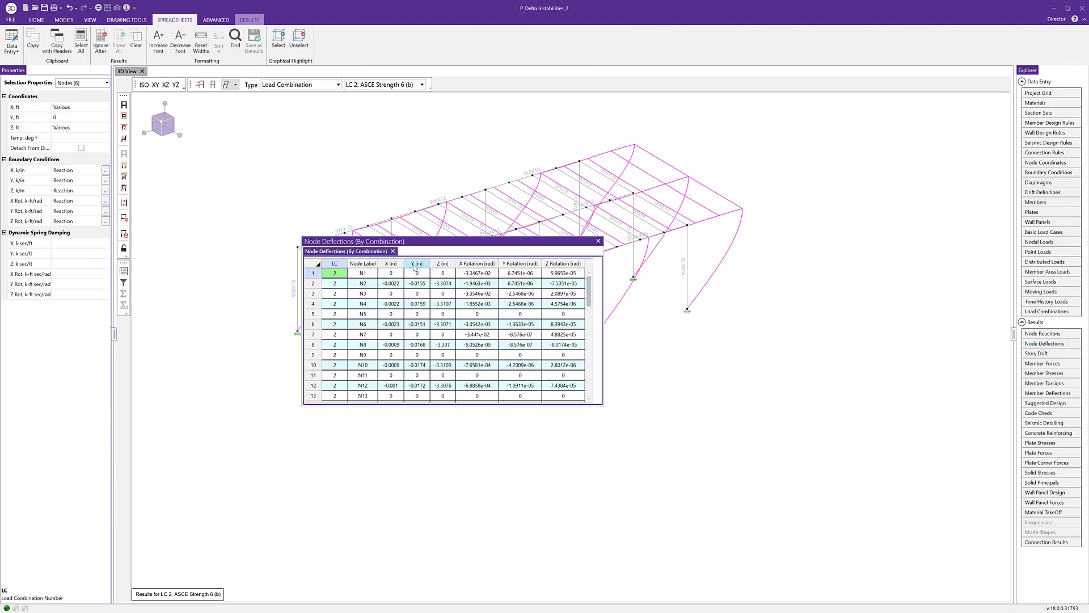
{"action": "right_click", "coordinate": [440, 265]}
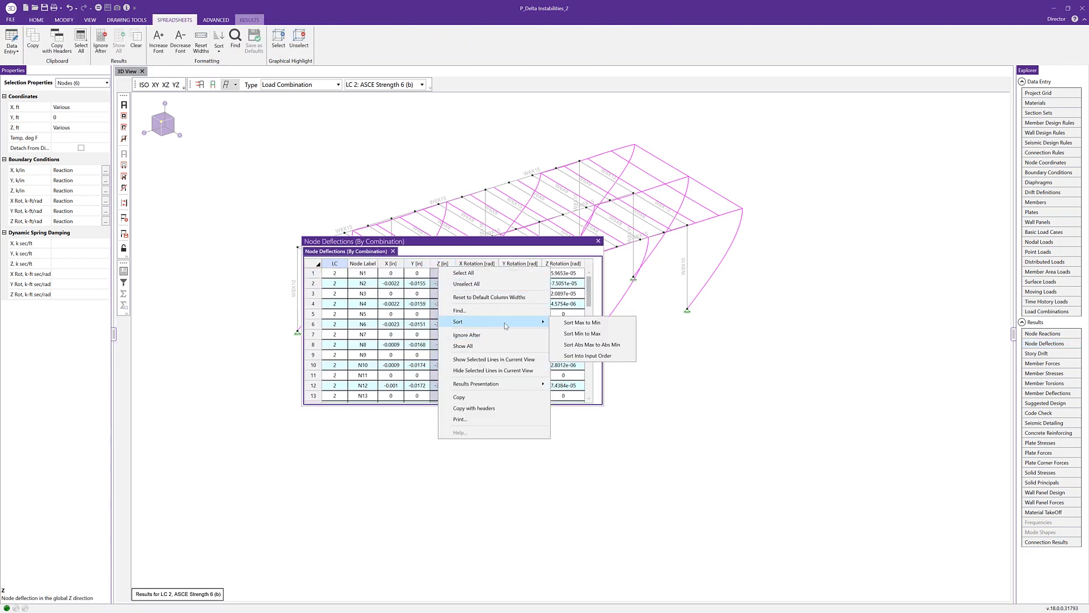
{"action": "left_click", "coordinate": [588, 345]}
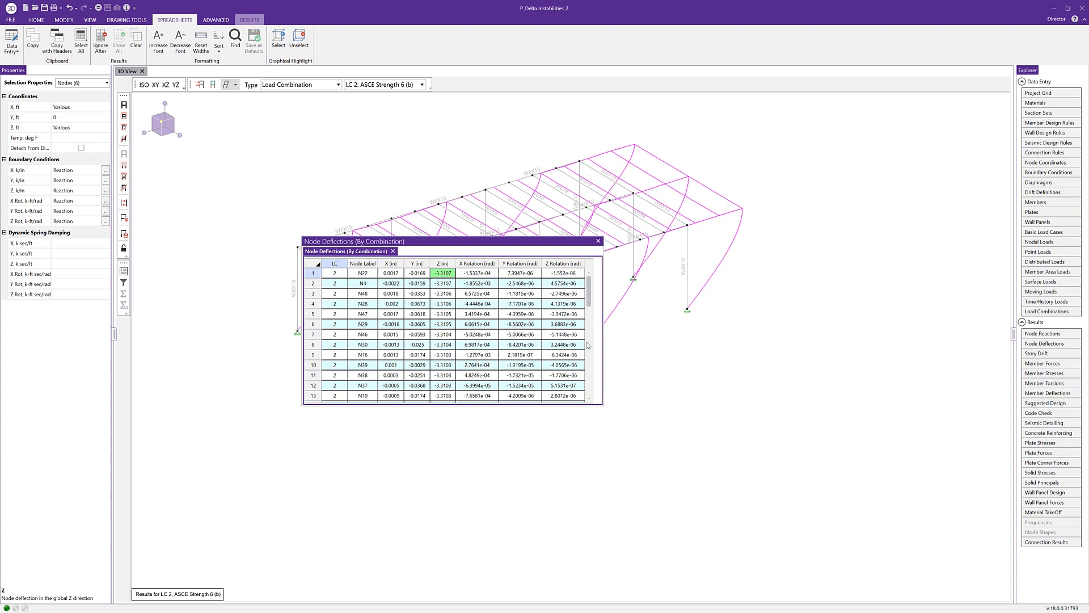